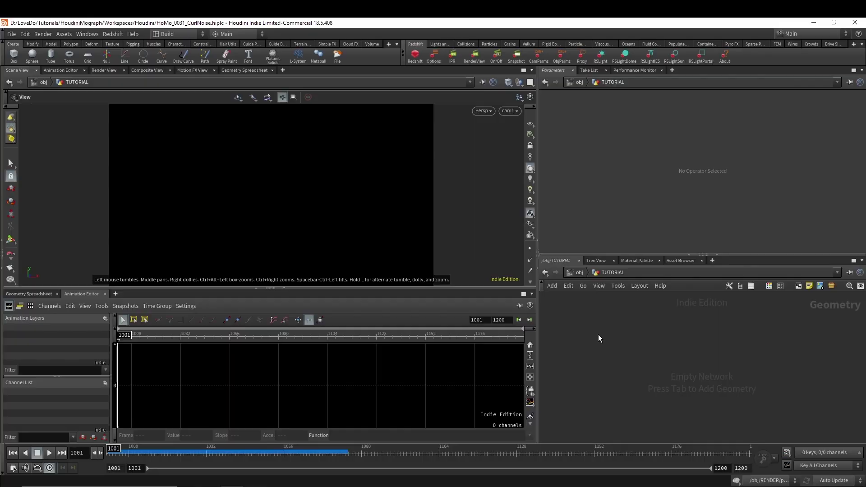
Create sphere1 as a Polygon sphere with Uniform Scale 4 and Frequency 6.
key(Tab)
text(sphere)
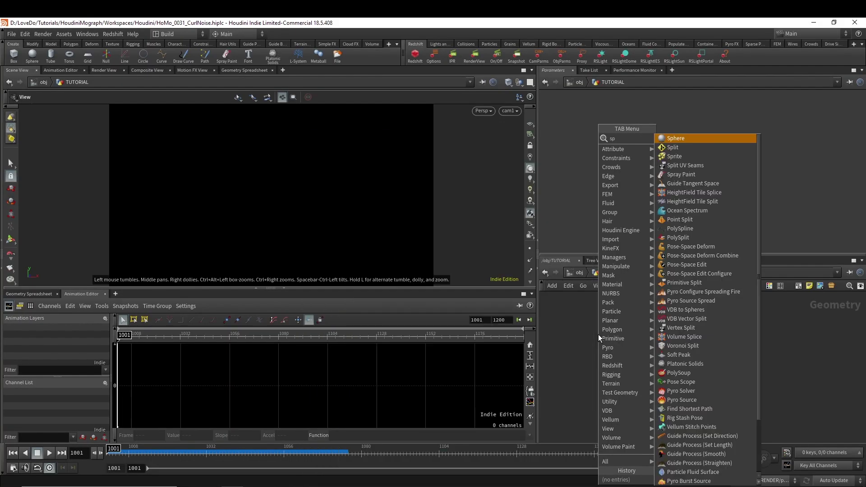
key(Return)
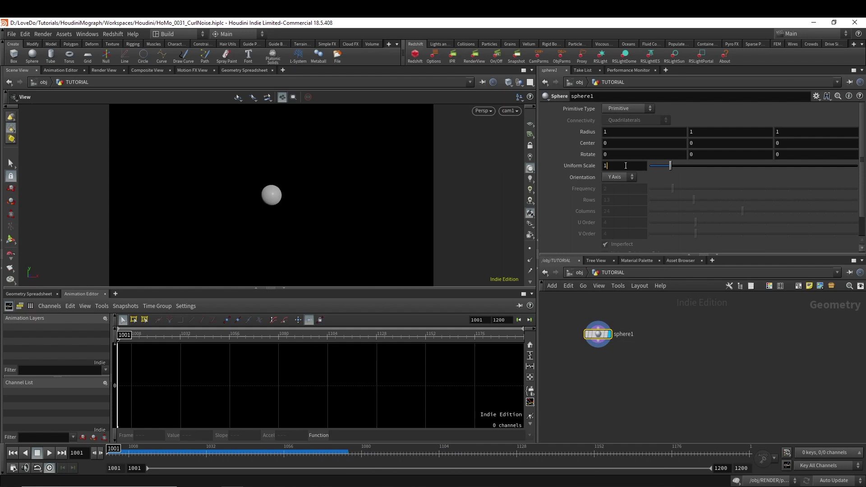
click(626, 108)
click(617, 120)
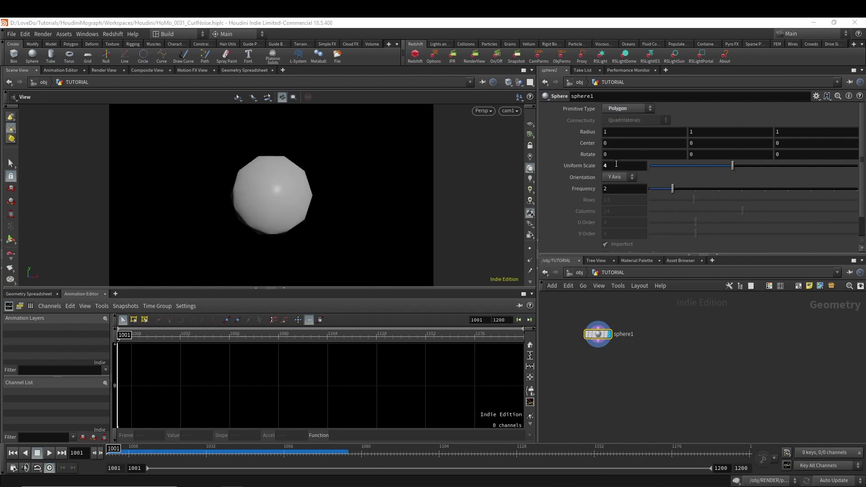
click(632, 190)
key(Return)
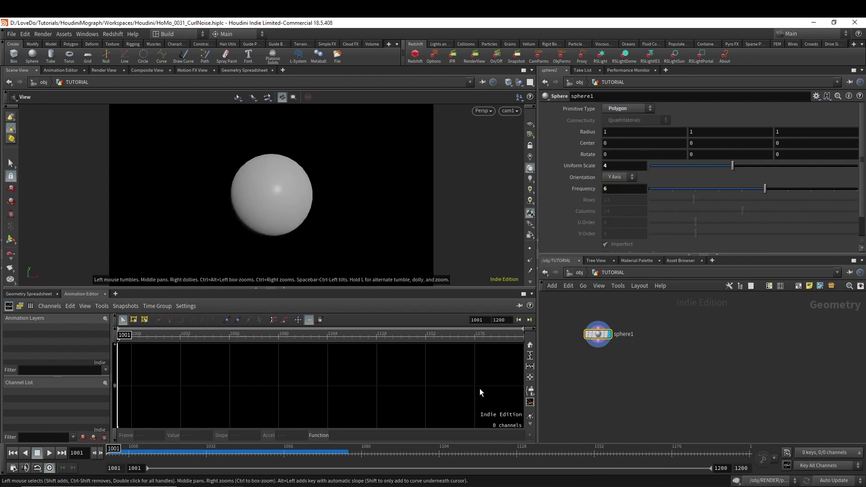
key(h)
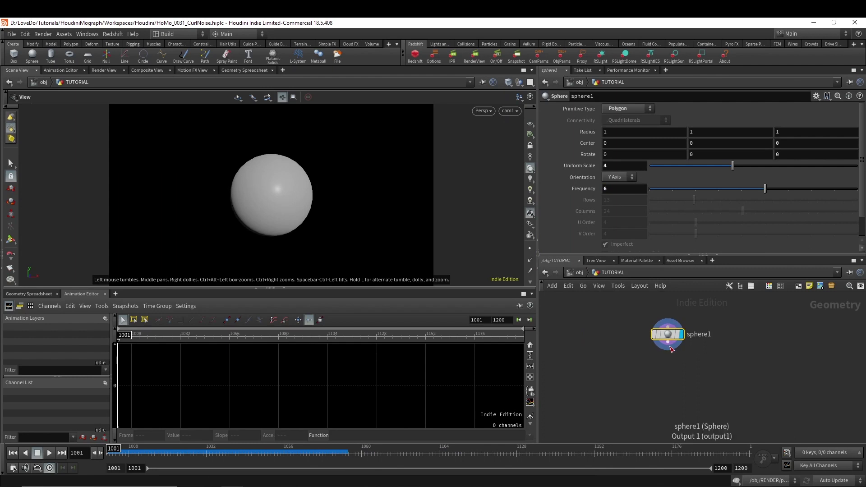
click(667, 344)
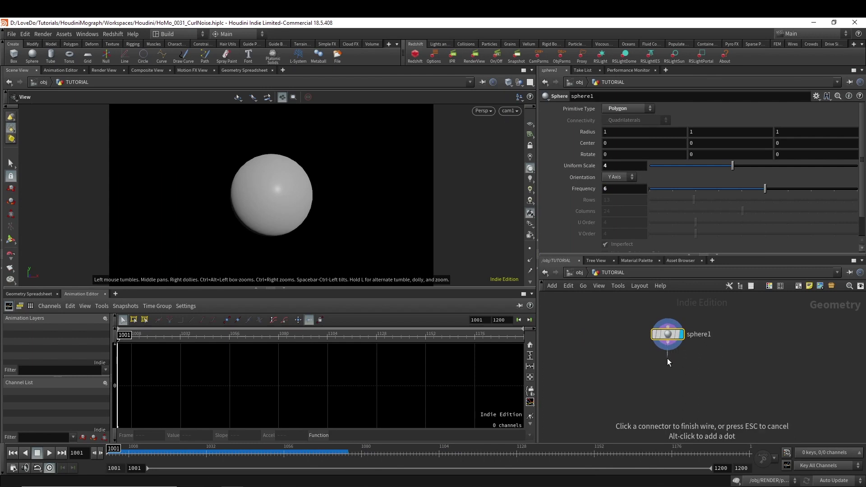
Add an Attribute VOP wired under sphere1 and dive inside it.
key(Tab)
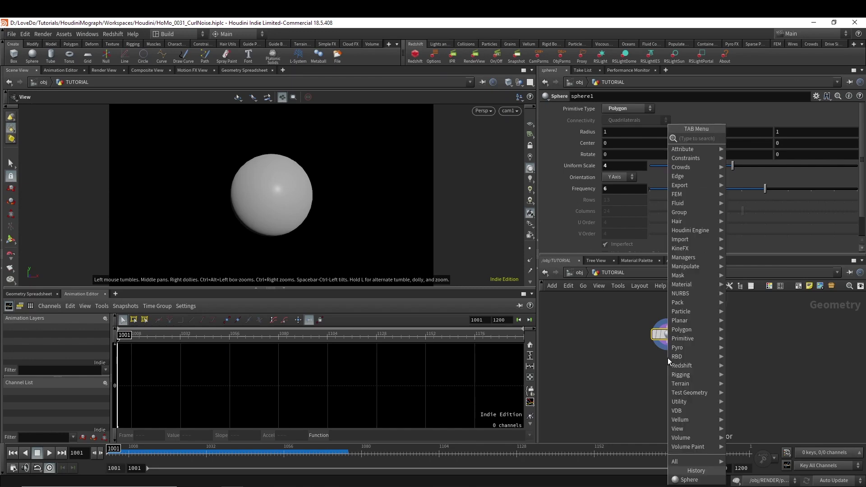
text(attrib vop)
key(Return)
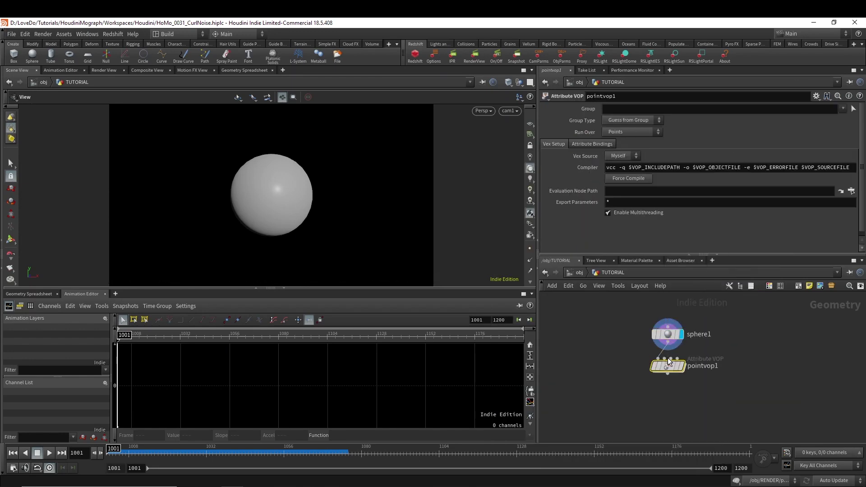
double_click(662, 369)
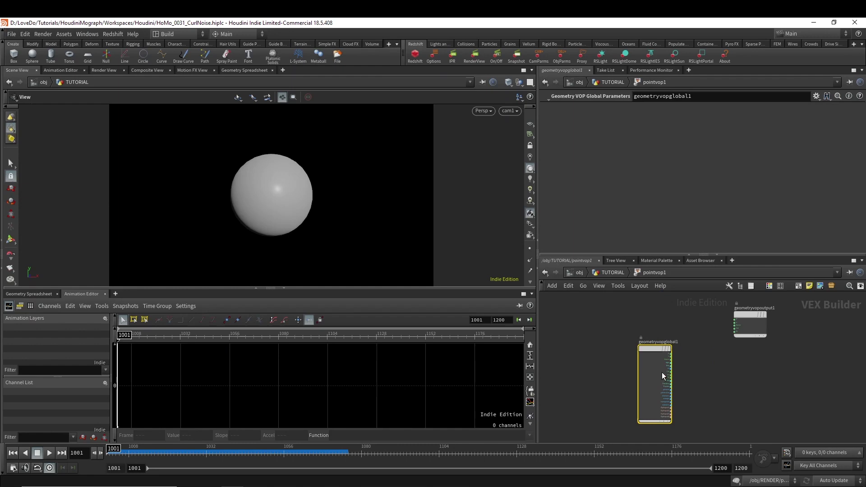
Add a Turbulent Noise node with P connected to its pos input.
key(Tab)
text(tur)
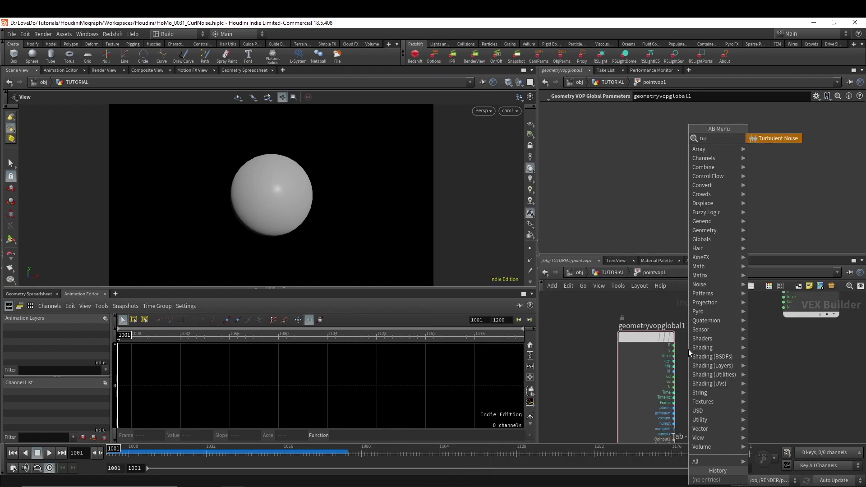
key(Return)
click(688, 349)
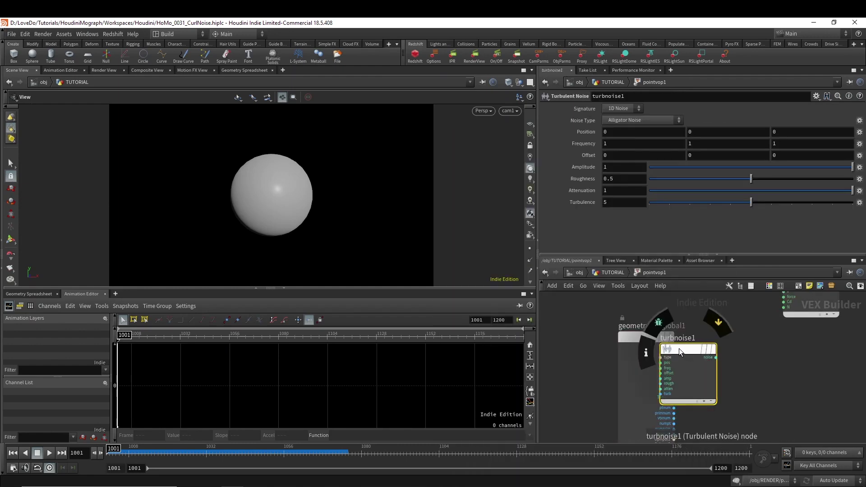
click(674, 345)
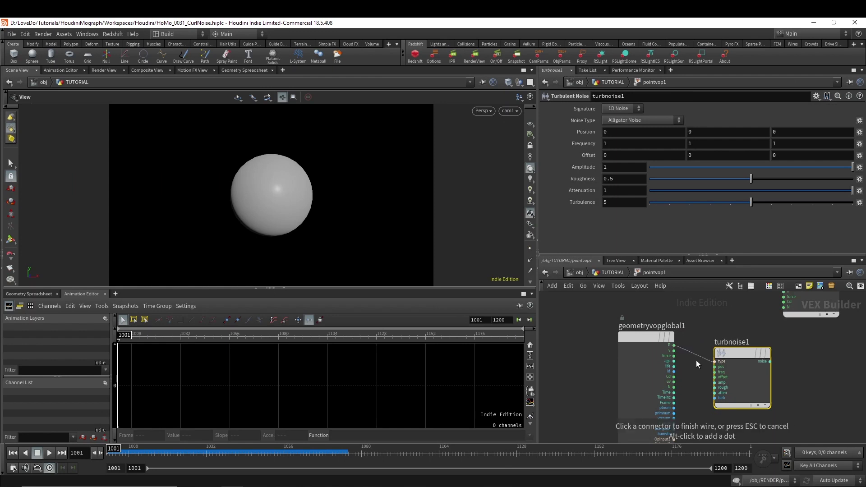
click(715, 366)
Promote the noise's freq, offset, amp and rough inputs to parameters.
middle_drag(773, 369, 650, 352)
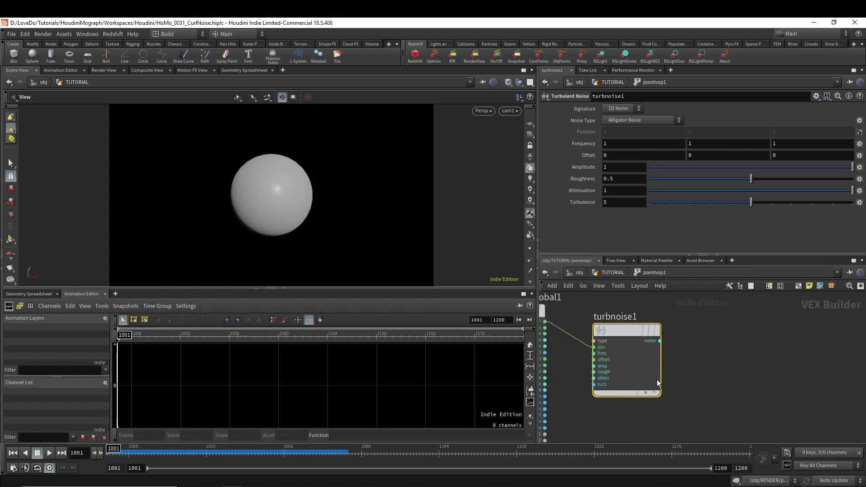
scroll(657, 379, up, 4)
right_click(646, 368)
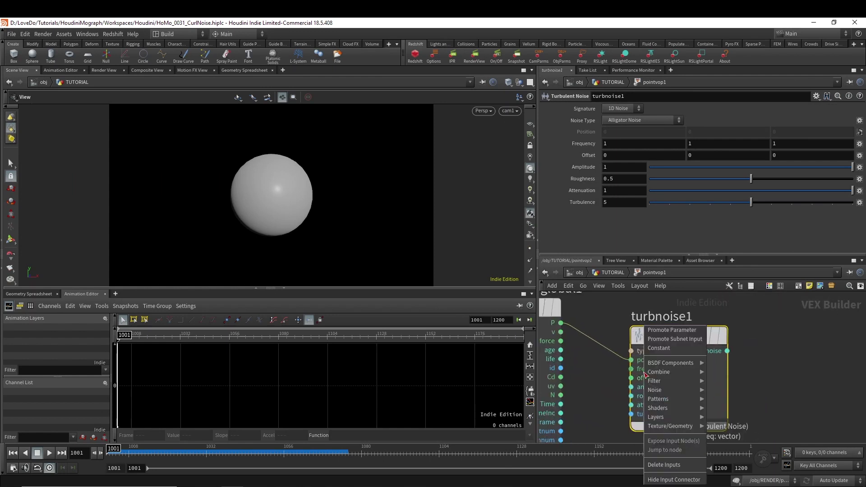
click(663, 329)
right_click(646, 368)
click(657, 332)
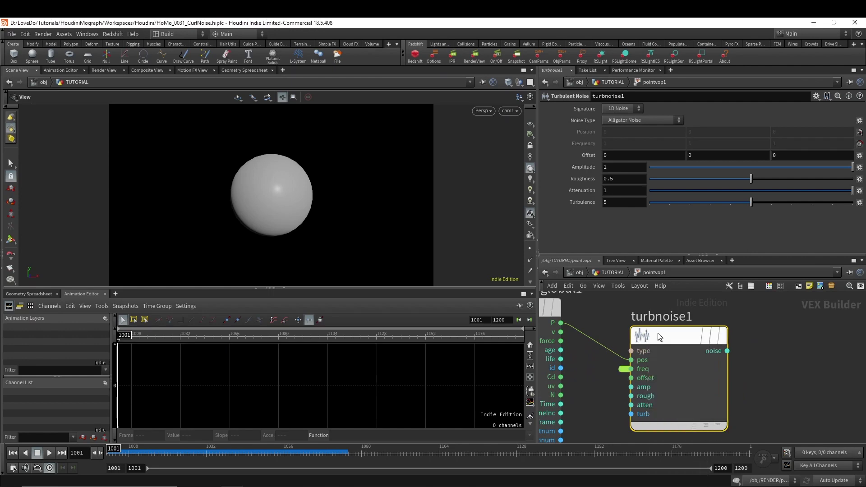
right_click(643, 387)
click(657, 332)
right_click(645, 397)
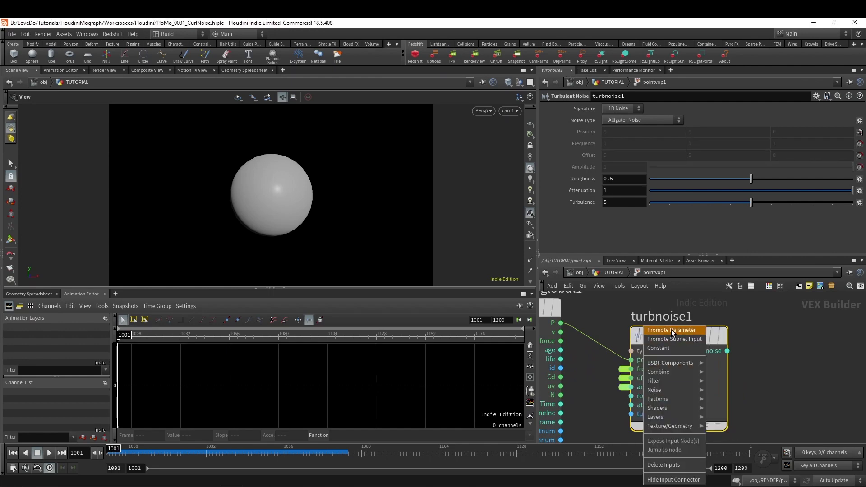
click(659, 333)
Add a Ramp Parameter after the noise and wire ramp1 into the output's Cd.
key(Tab)
text(ramp)
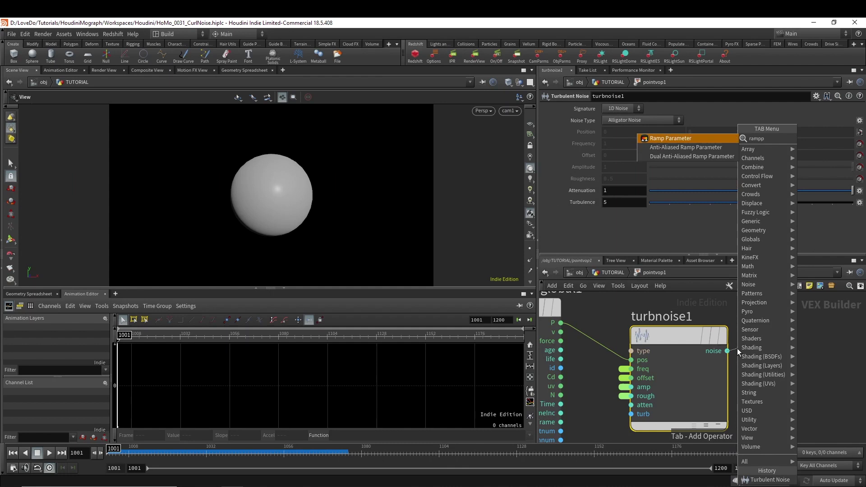
key(Return)
scroll(740, 315, down, 2)
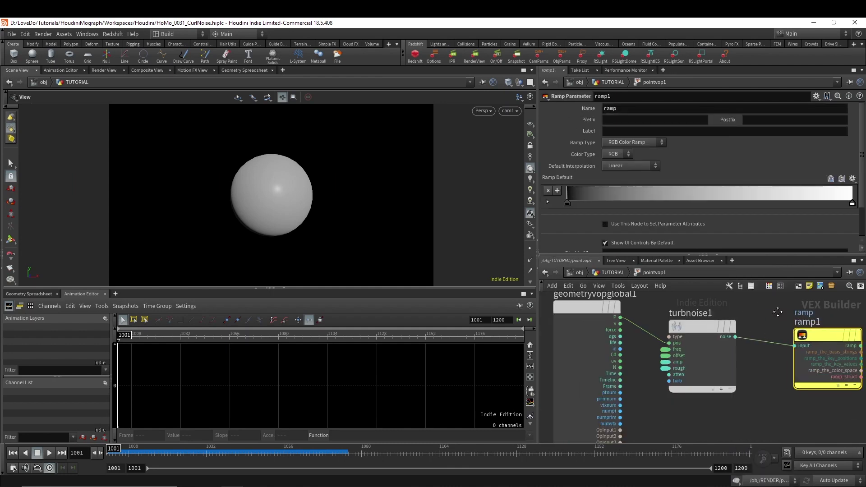
middle_drag(722, 316, 659, 347)
click(688, 309)
click(797, 389)
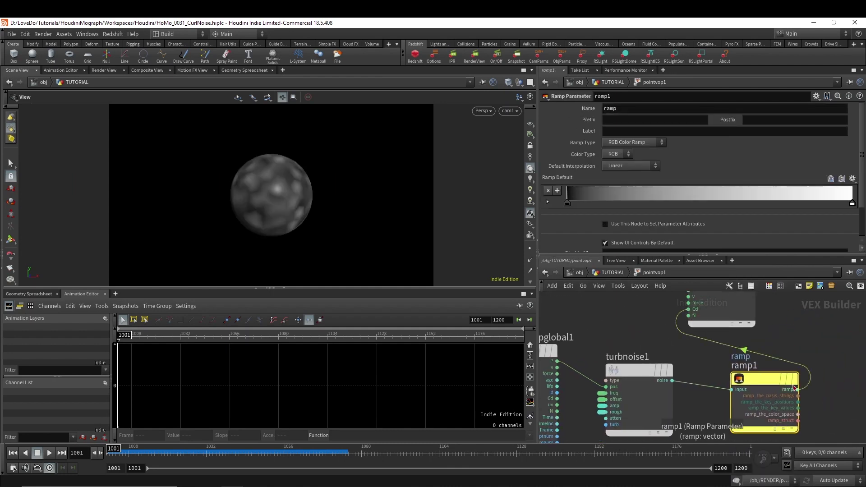
Back in the TUTORIAL network, lower pointvop1's noise frequency to 0.4.
click(606, 272)
scroll(581, 212, down, 3)
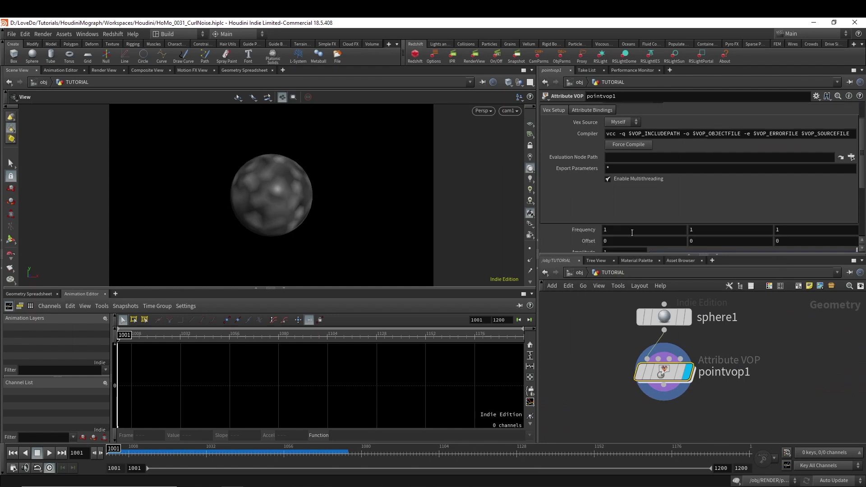
middle_drag(581, 210, 554, 209)
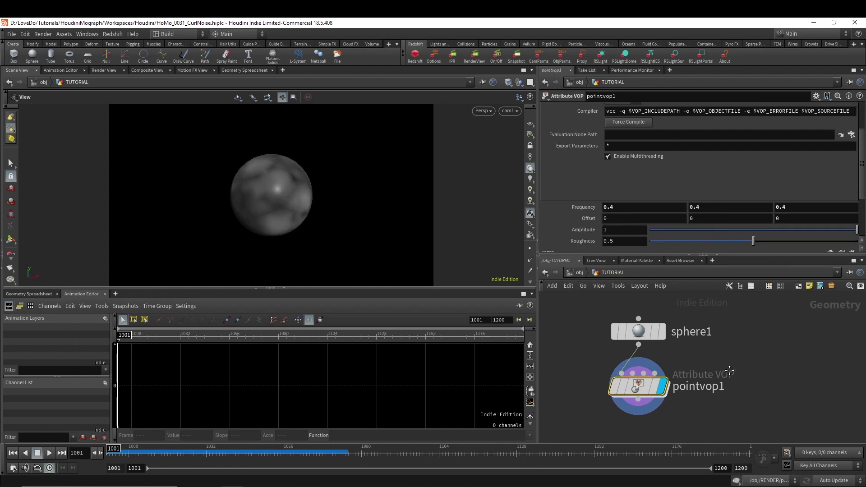
Make the first ramp key dark blue and move the second key left, coloured cyan.
scroll(580, 221, down, 5)
click(569, 234)
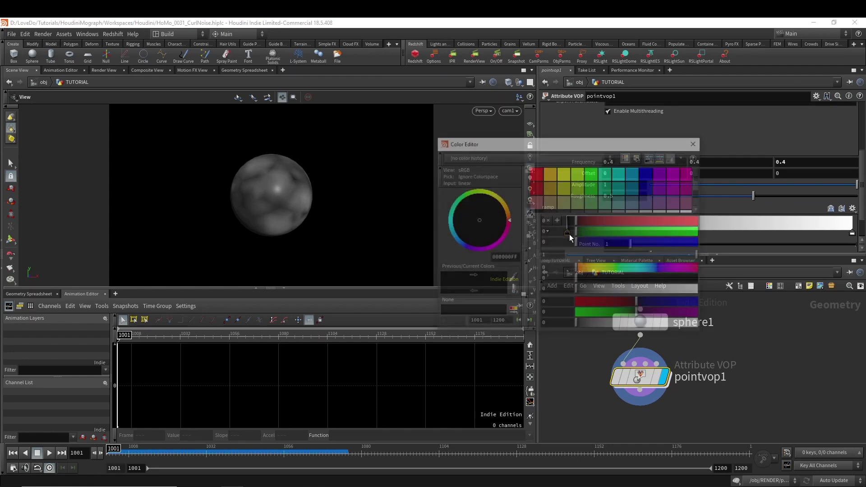
click(647, 187)
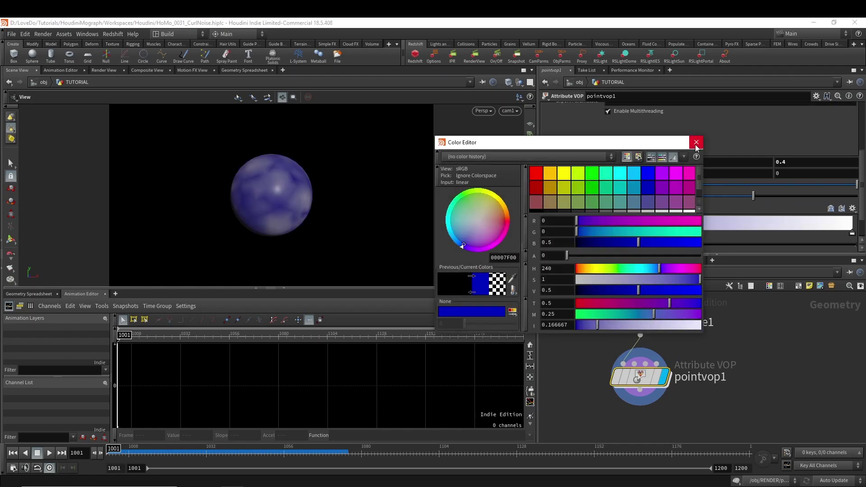
click(696, 143)
drag(852, 233, 691, 230)
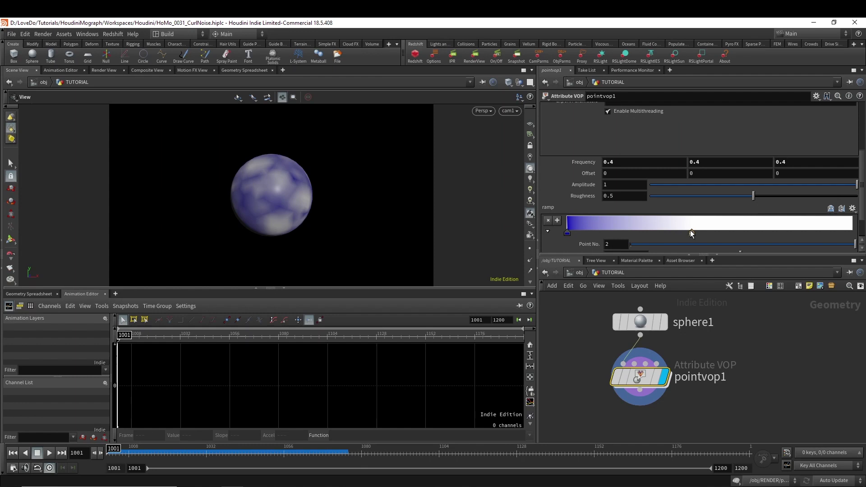
click(690, 231)
click(621, 175)
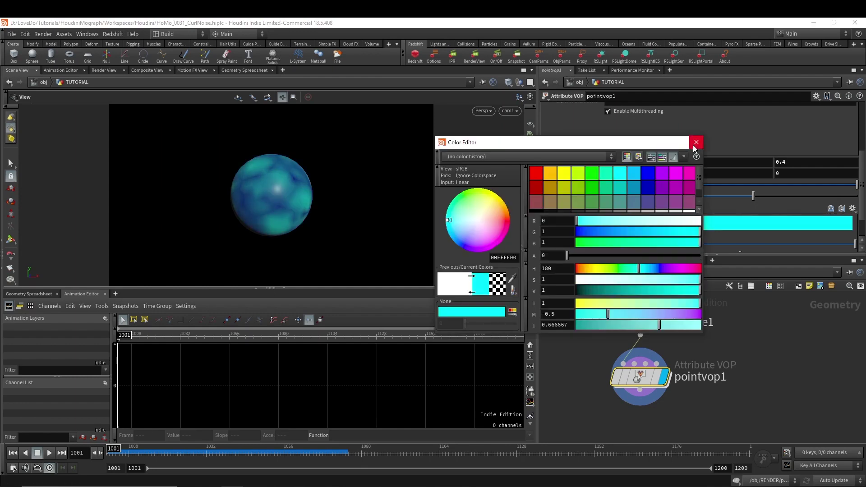
click(696, 142)
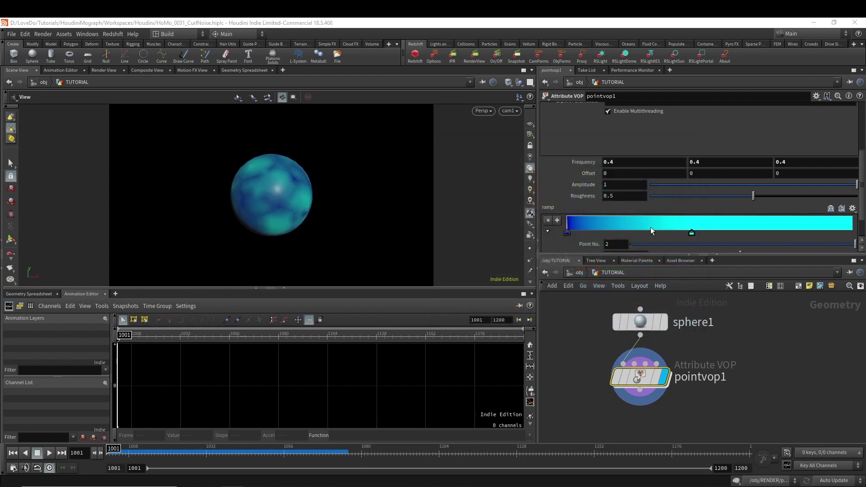
Colour the last ramp key green and widen the cyan band.
drag(691, 232, 711, 231)
click(711, 231)
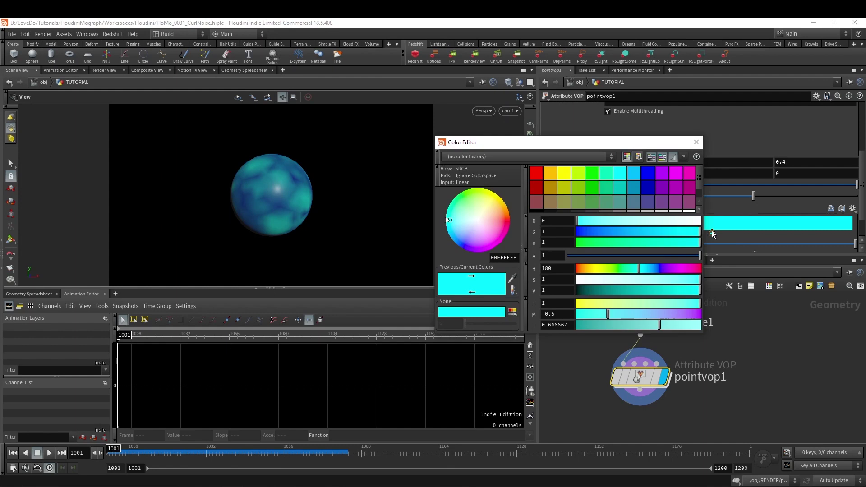
click(596, 178)
click(696, 142)
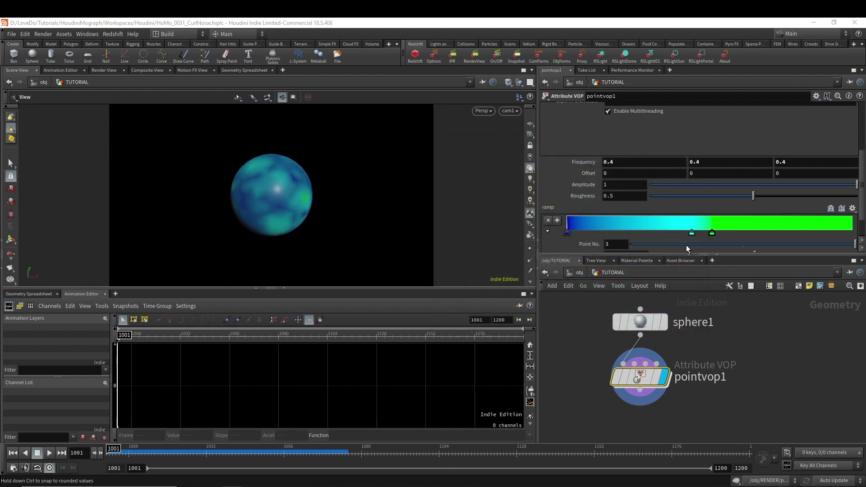
drag(689, 233, 667, 234)
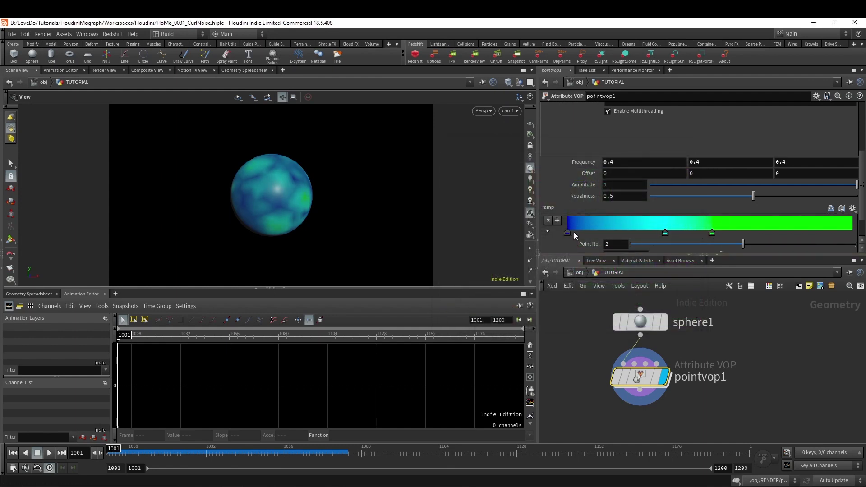
Add a Null below pointvop1 and name it BASE.
click(641, 390)
click(640, 407)
text(null)
key(Return)
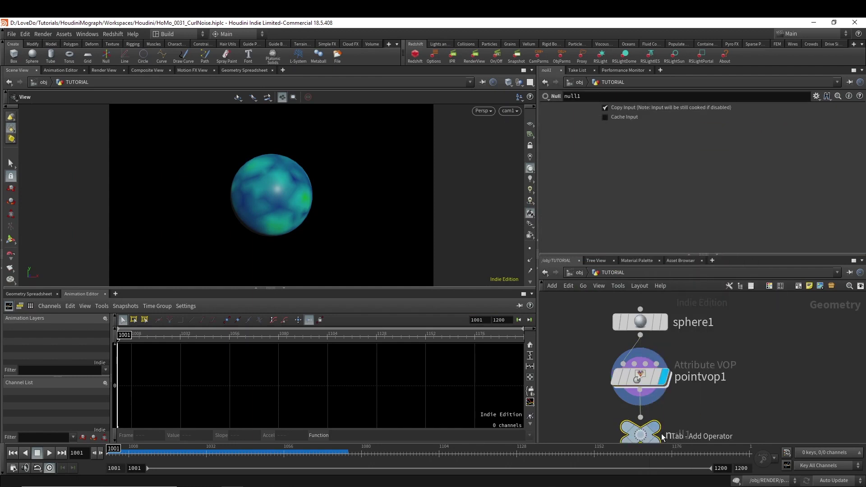
click(641, 432)
text(BAS)
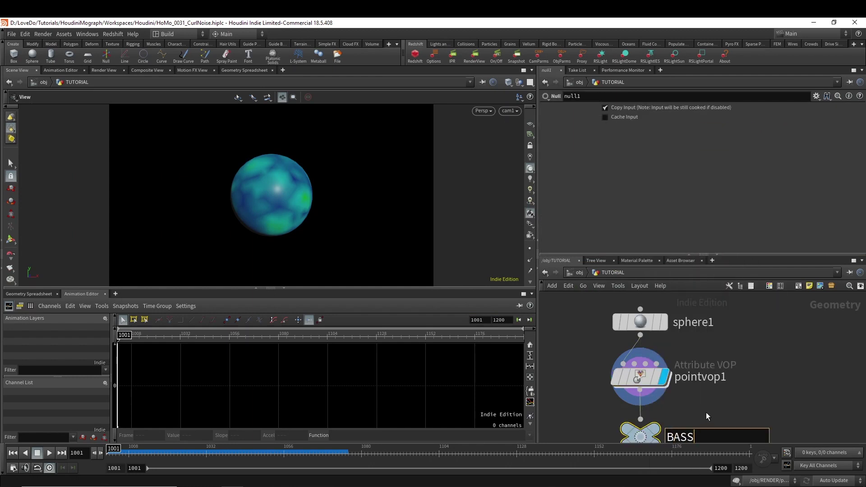
text(S)
key(BackSpace)
text(E)
key(Return)
Add a POP Network below BASE and set its display flag to show the particles.
scroll(789, 352, down, 3)
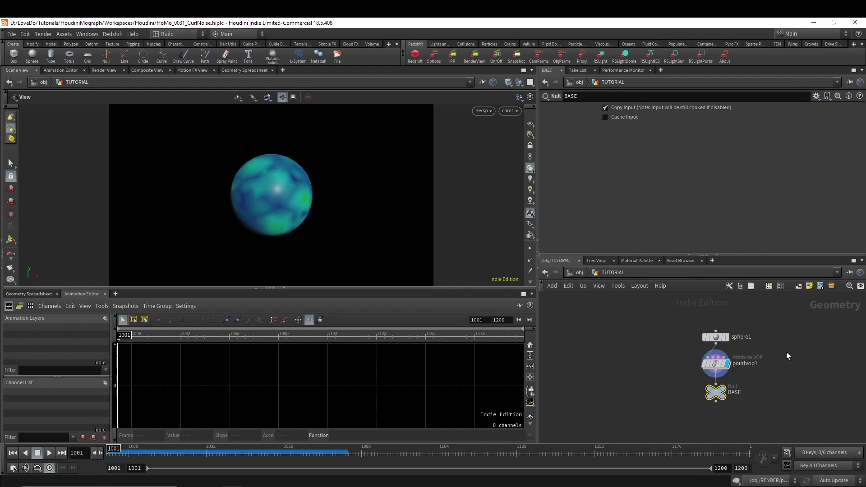
scroll(775, 350, up, 2)
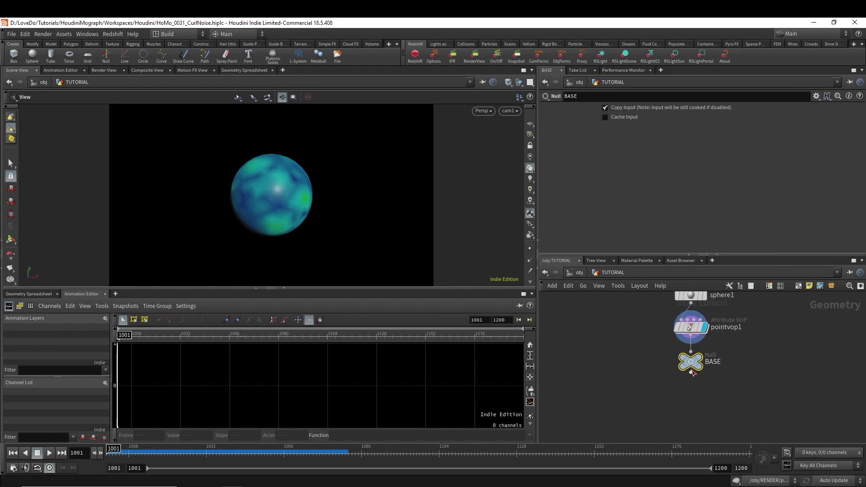
click(690, 372)
scroll(694, 394, down, 2)
key(Tab)
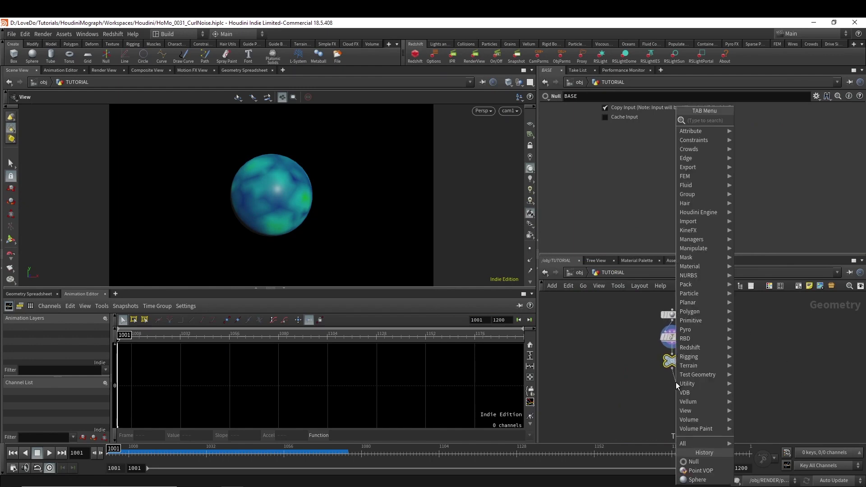
text(popn)
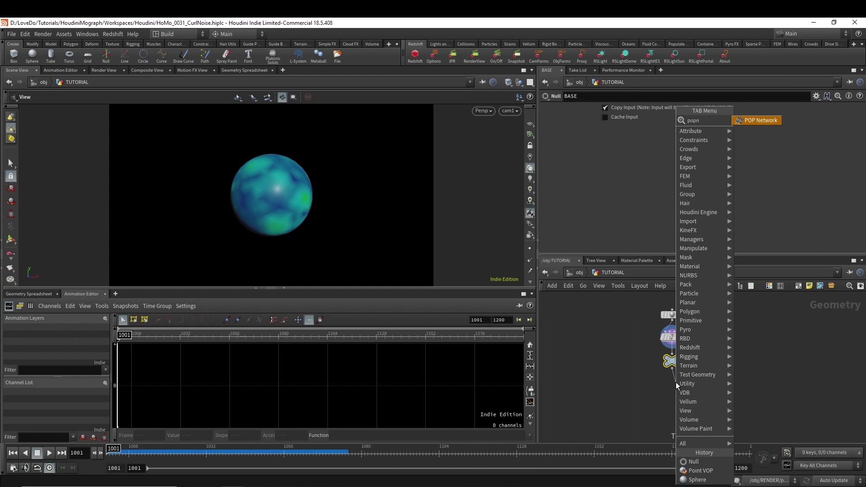
key(Return)
click(675, 382)
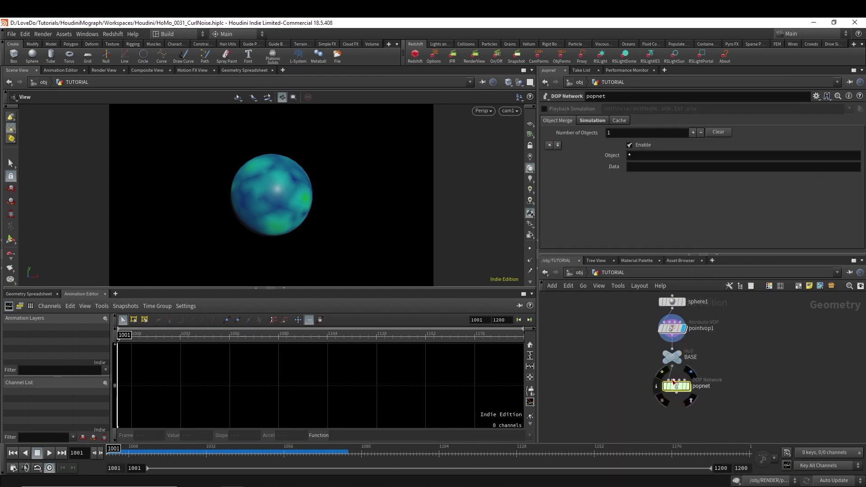
scroll(679, 387, up, 3)
click(689, 371)
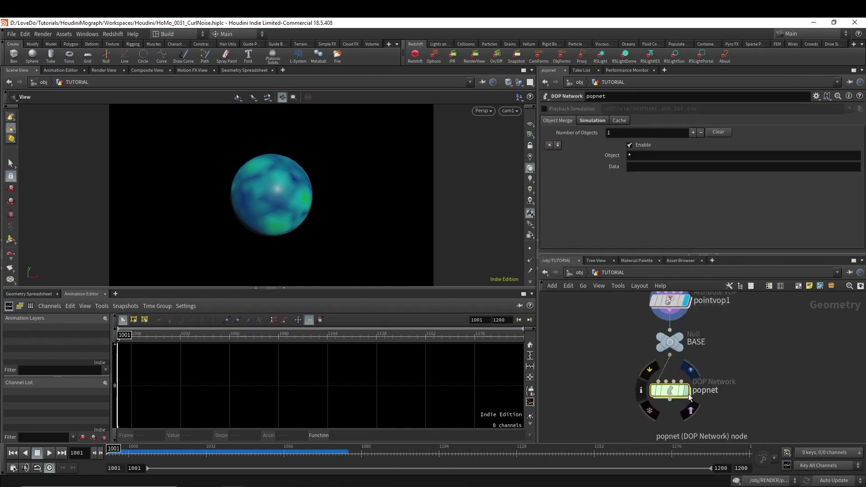
Inside popnet, insert popvop1 between source_first_input and the merge, then dive in.
double_click(669, 391)
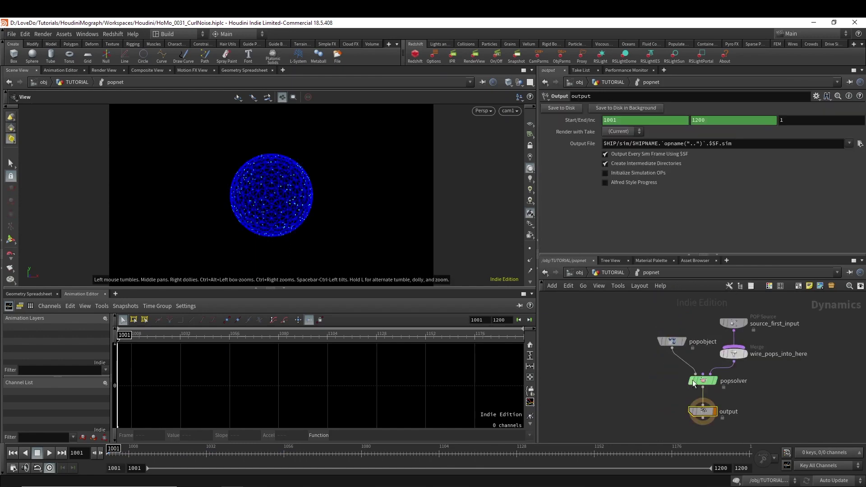
key(Tab)
text(popvop)
key(Return)
click(754, 369)
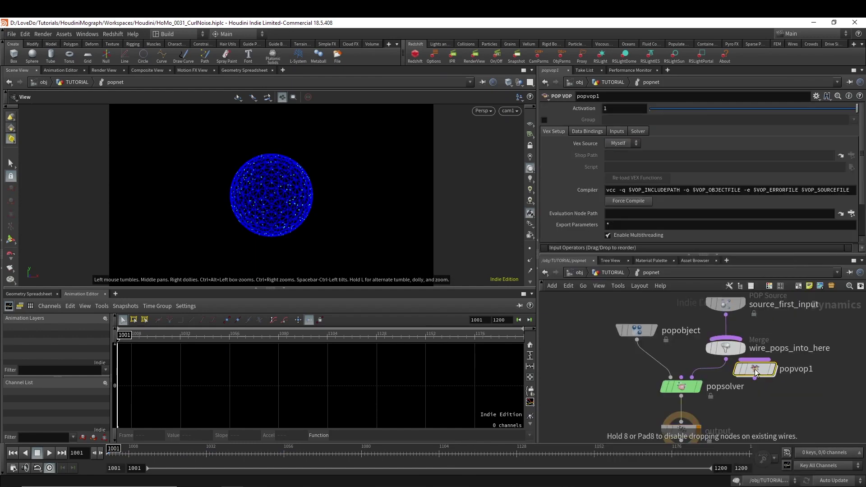
drag(753, 369, 725, 344)
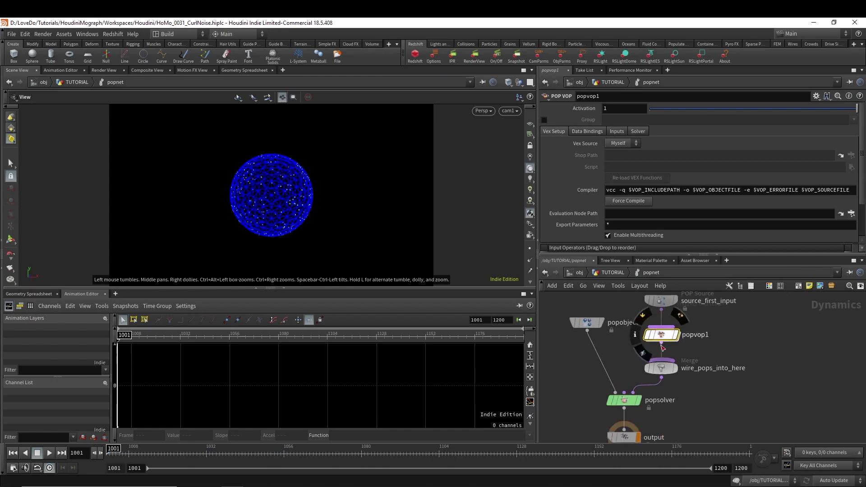
double_click(661, 346)
Add a Curl Noise fed by P and wire its noise output into velocity v.
click(672, 356)
scroll(681, 359, up, 2)
key(Tab)
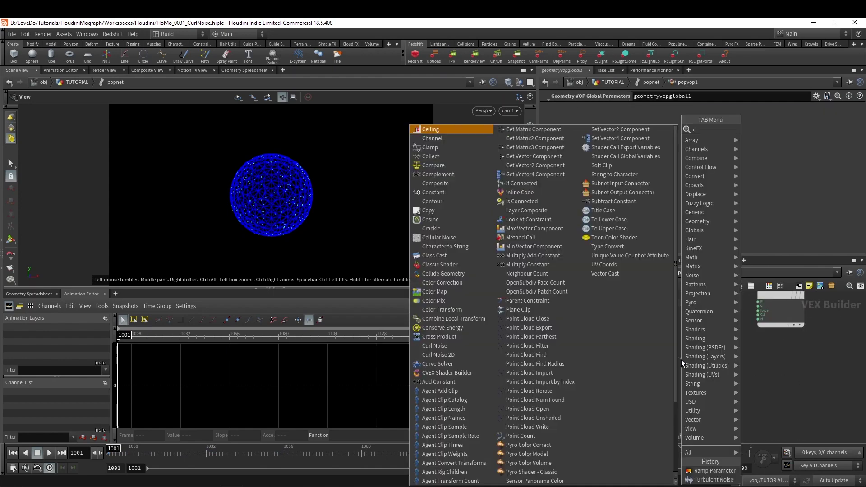
key(Escape)
click(681, 359)
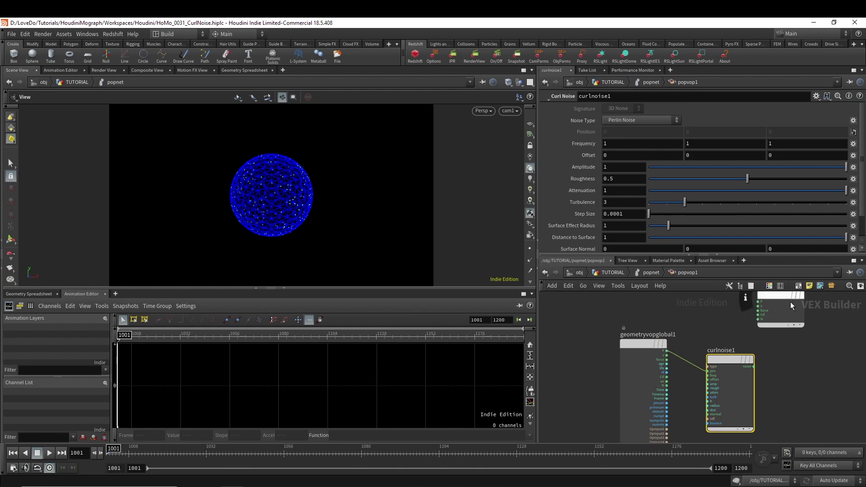
click(759, 307)
click(753, 366)
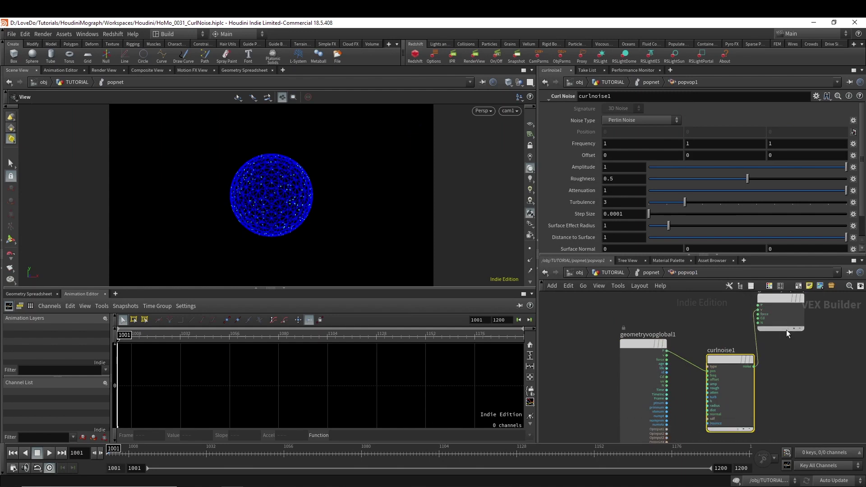
scroll(790, 341, up, 3)
scroll(790, 341, down, 3)
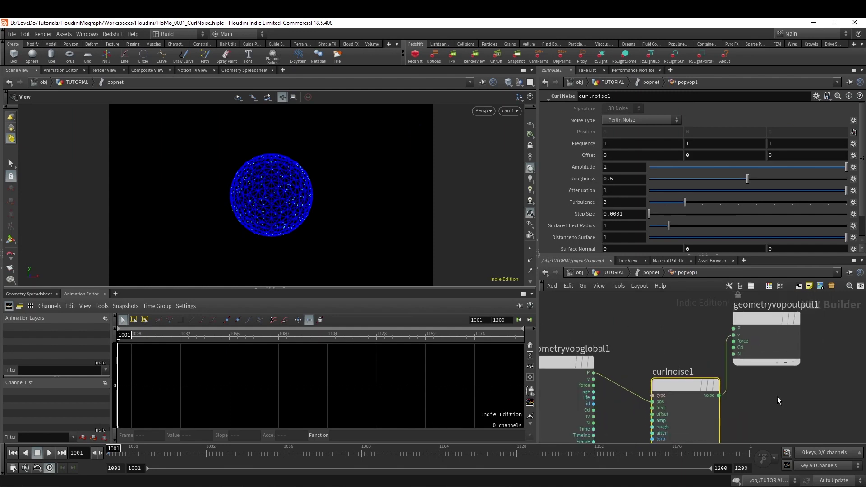
Rearrange curlnoise1 and the output node tidily in the VOP network.
drag(753, 381, 769, 368)
drag(691, 411, 692, 405)
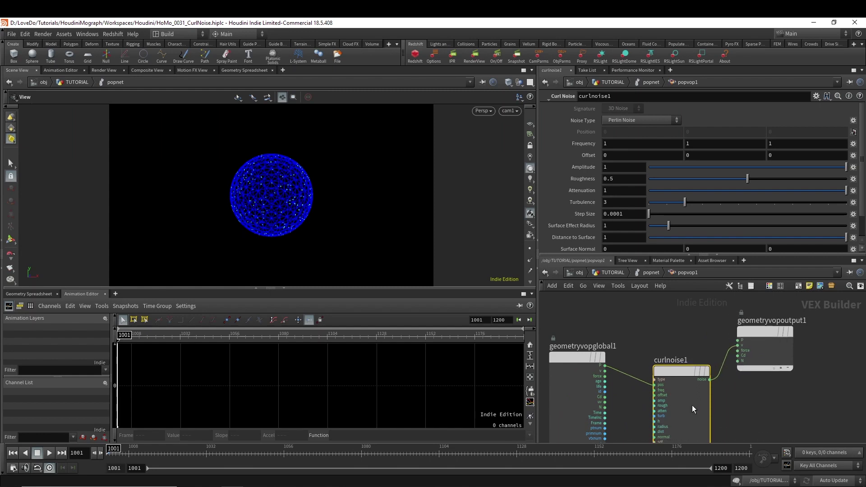
middle_drag(772, 418, 768, 397)
drag(665, 399, 675, 399)
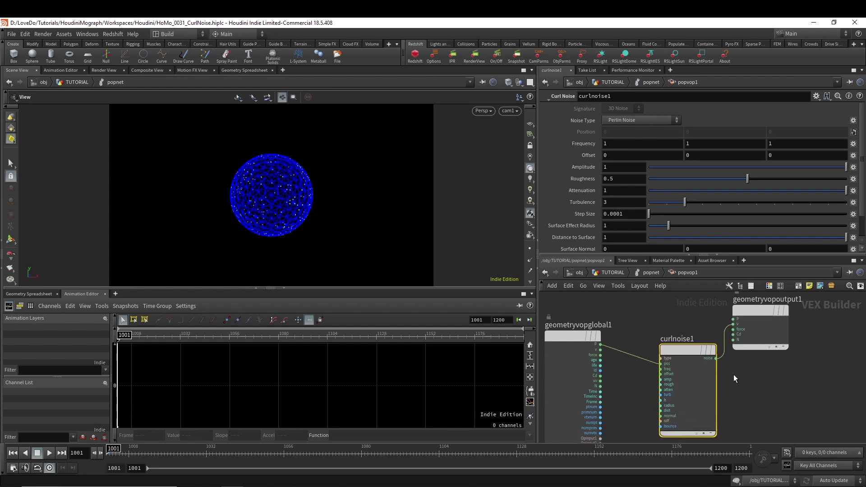
drag(742, 343, 762, 349)
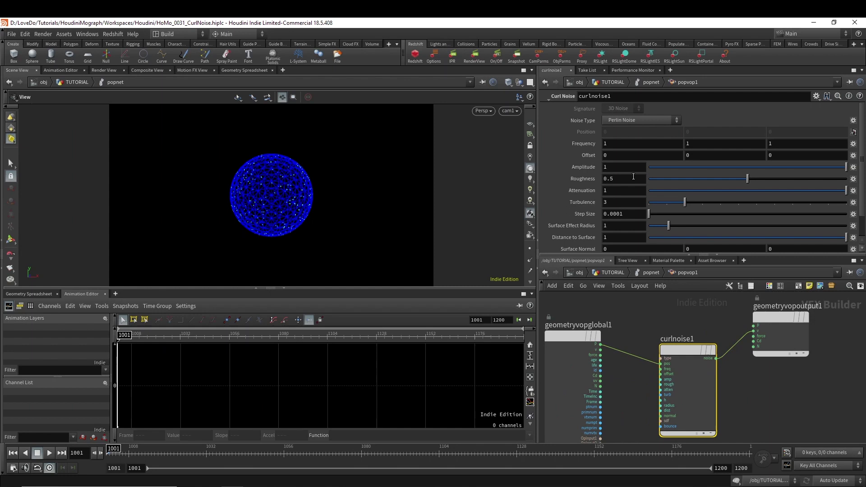
Set curl noise Frequency 0.4 and Amplitude 7, then play the simulation.
mouse_move(582, 143)
middle_down()
mouse_move(549, 147)
mouse_move(583, 149)
middle_up()
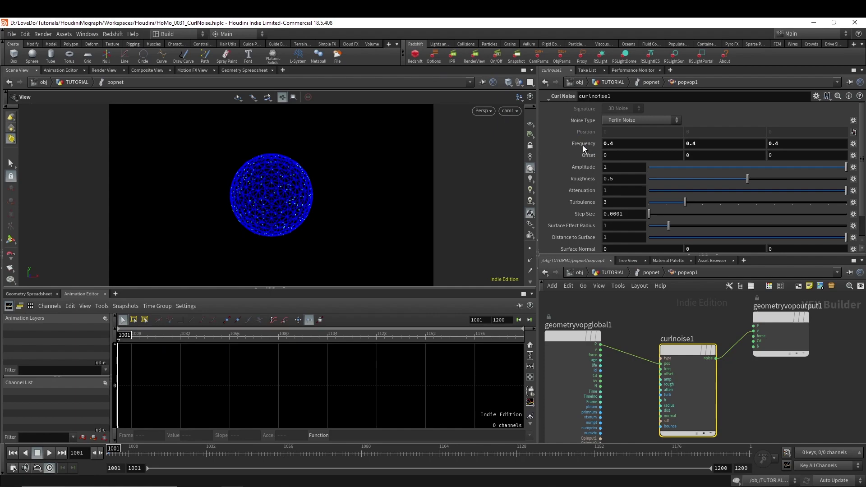
double_click(618, 167)
text(7)
key(Return)
click(49, 453)
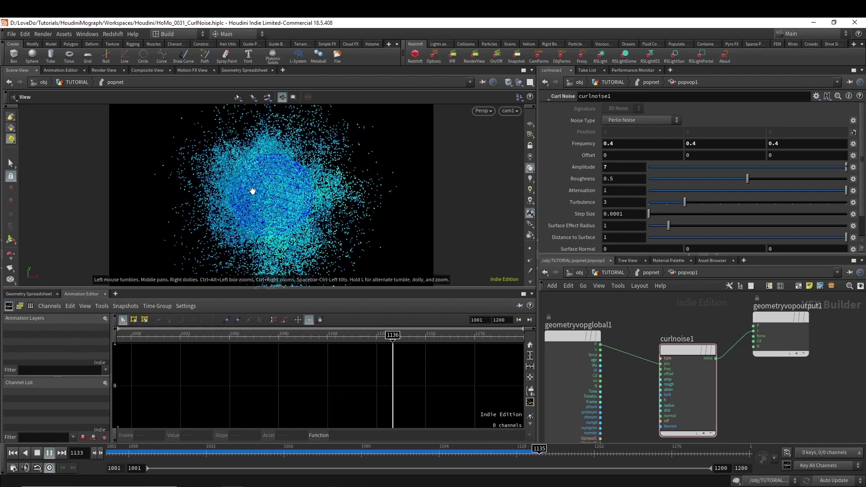
Stop playback, insert a SOP Solver between popvop1 and the merge, and dive inside.
click(49, 453)
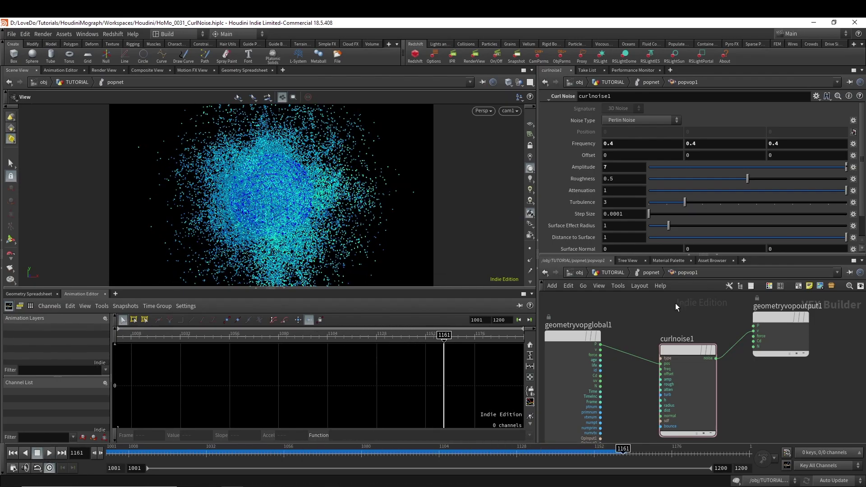
click(641, 276)
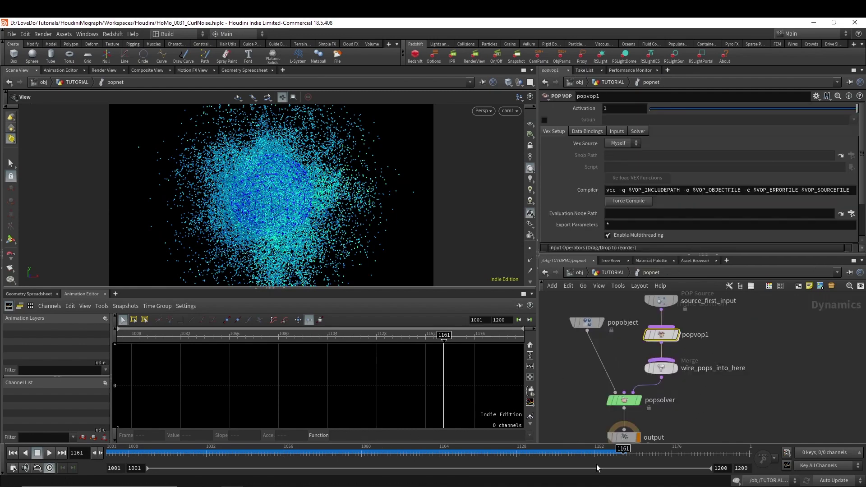
click(529, 451)
key(Tab)
text(sop)
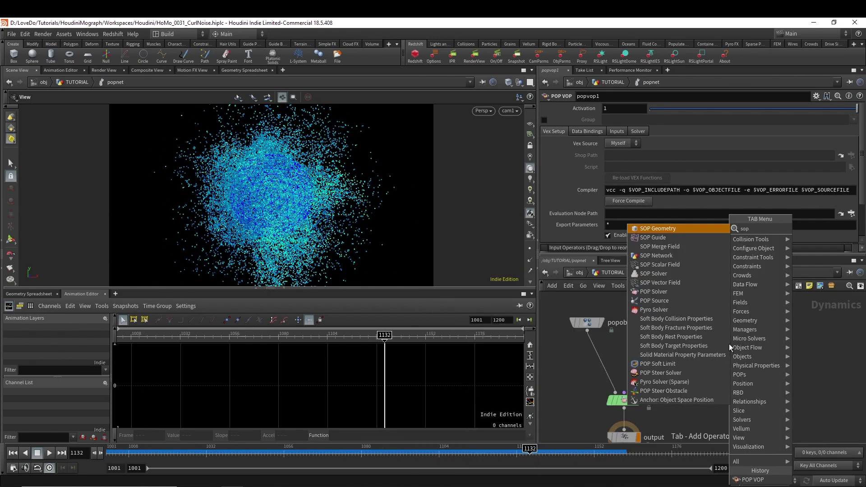
key(Return)
drag(729, 346, 667, 366)
double_click(668, 367)
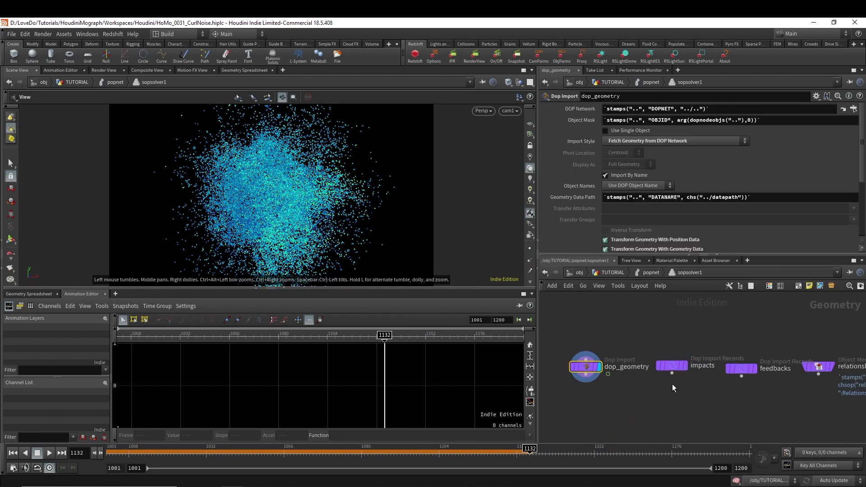
Add an Object Merge fetching ../../../BASE as Object 1.
key(Tab)
text(object_)
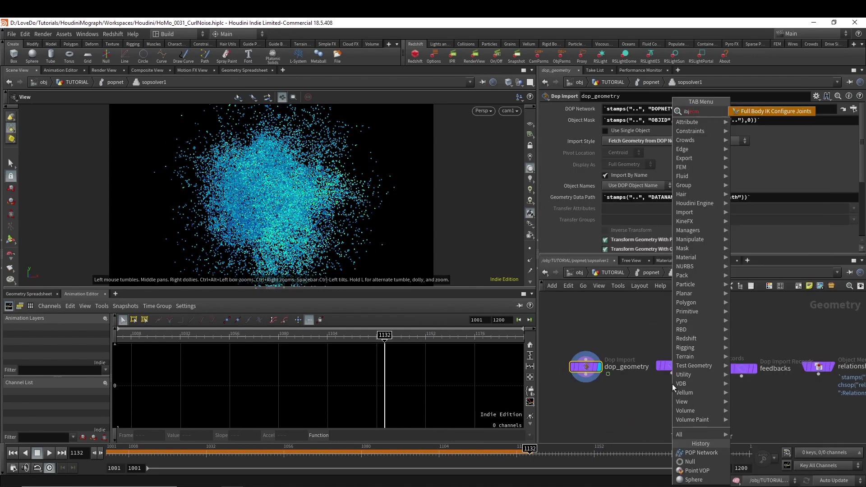
text(merge)
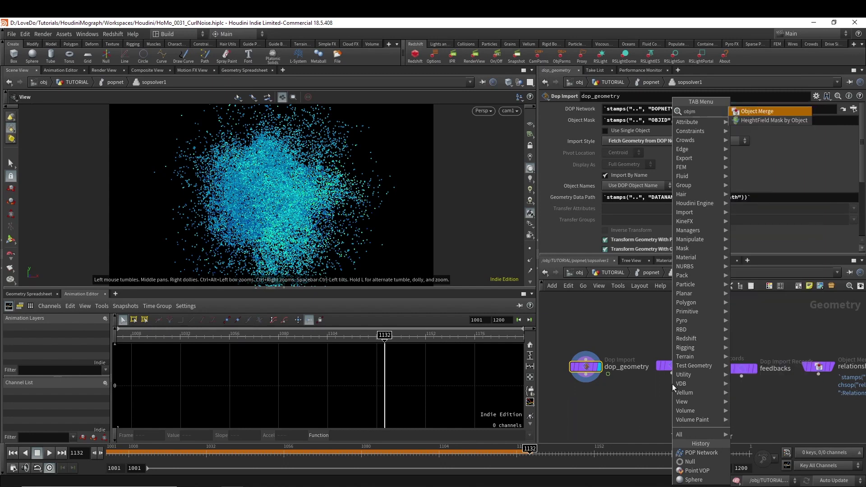
key(Return)
click(672, 383)
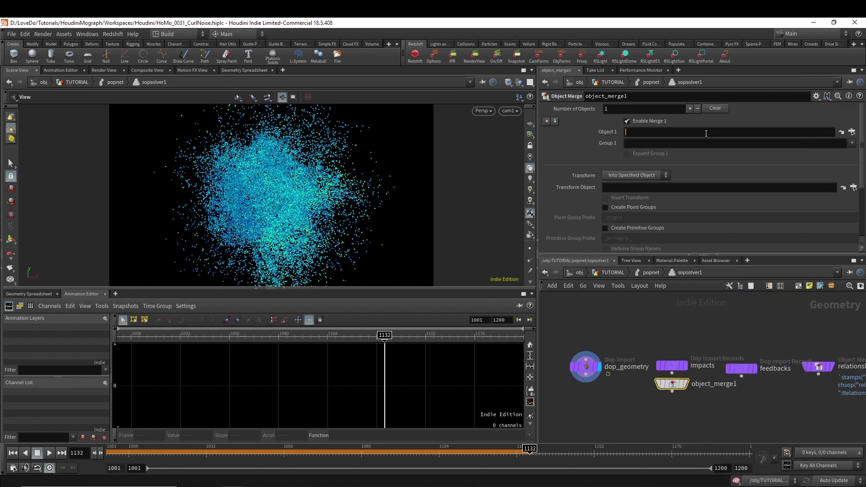
click(706, 134)
text(../../../)
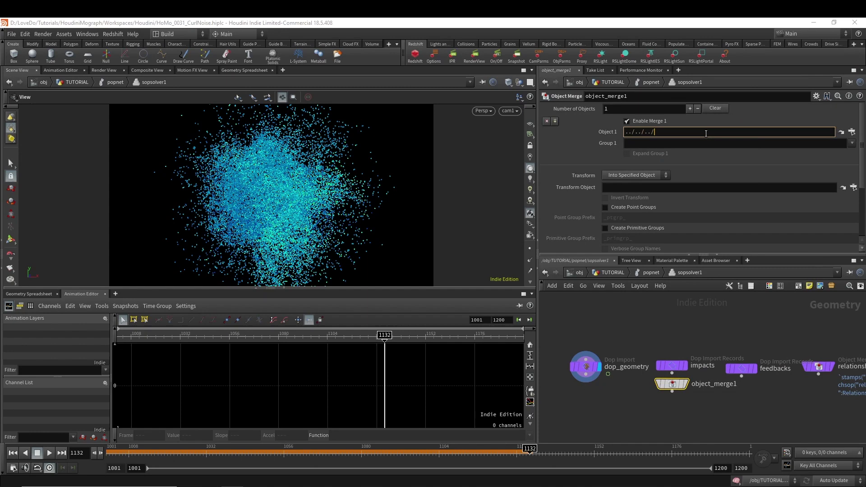
key(Return)
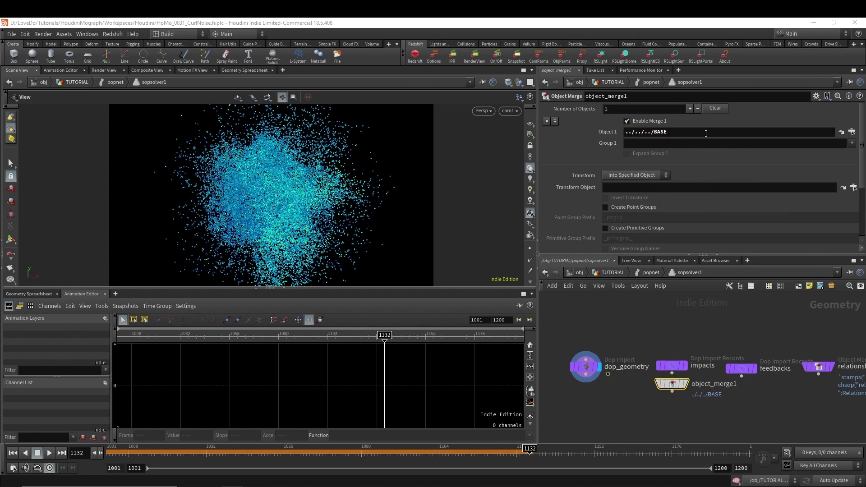
Add a Rest Position node wired below object_merge1.
key(Tab)
text(rest)
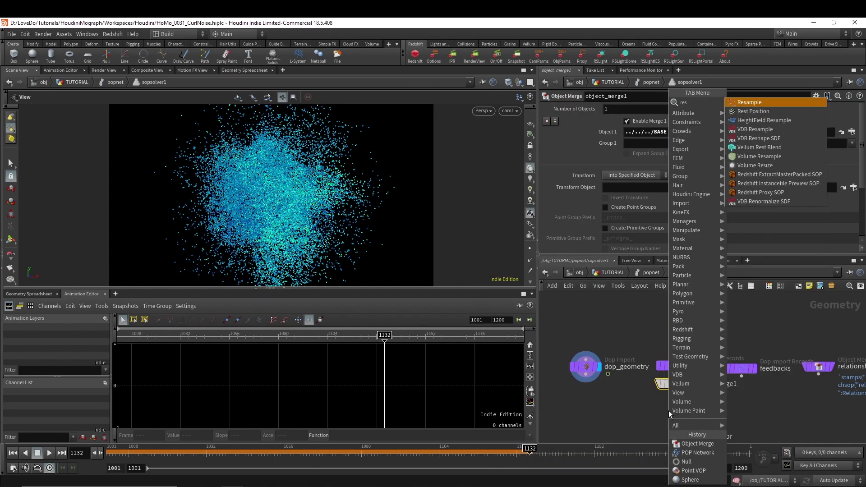
key(Return)
click(667, 411)
Add a Ray node with dop_geometry in input 1 and rest1 in input 2, and display it.
key(Tab)
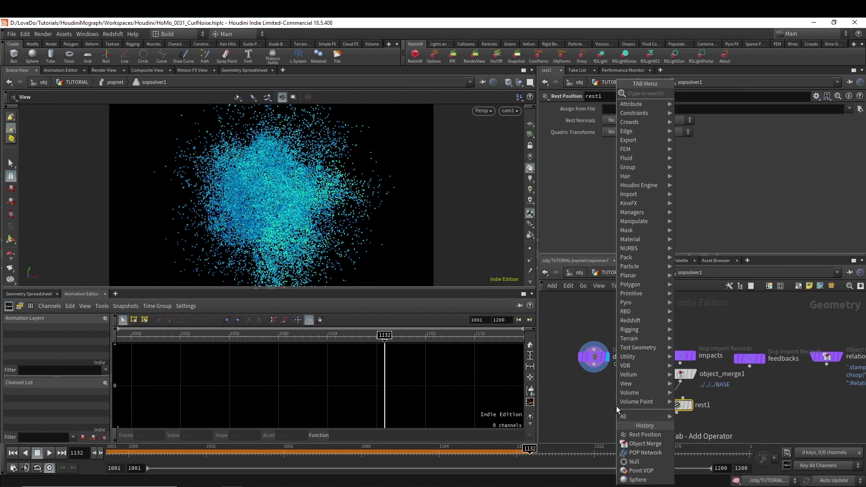
key(Return)
click(609, 406)
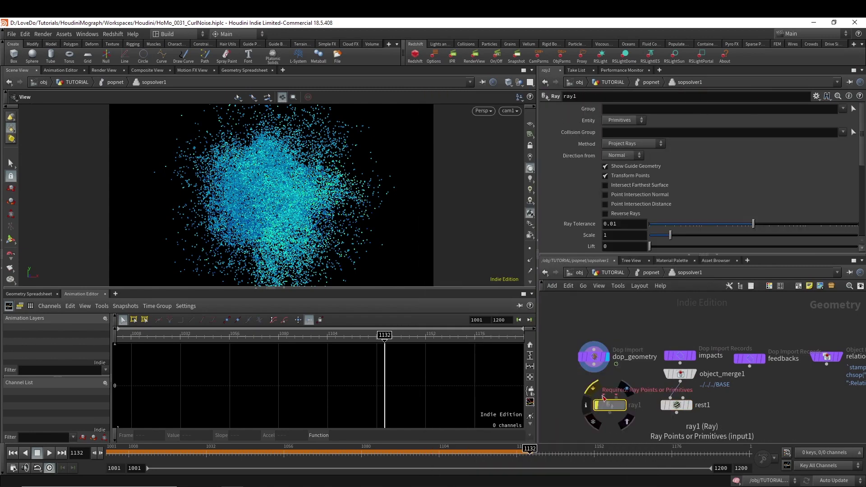
drag(593, 371, 601, 402)
click(616, 396)
click(676, 412)
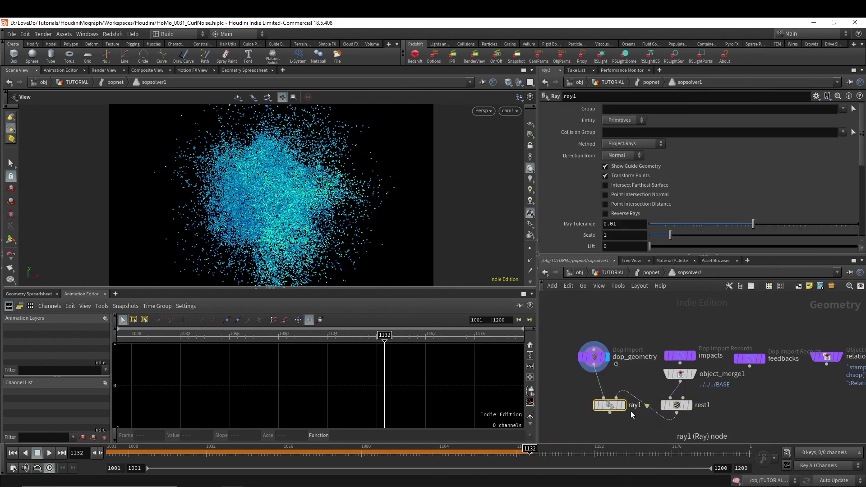
click(623, 404)
Set the ray Method to Minimum Distance and Scale to 0.
click(628, 144)
click(625, 153)
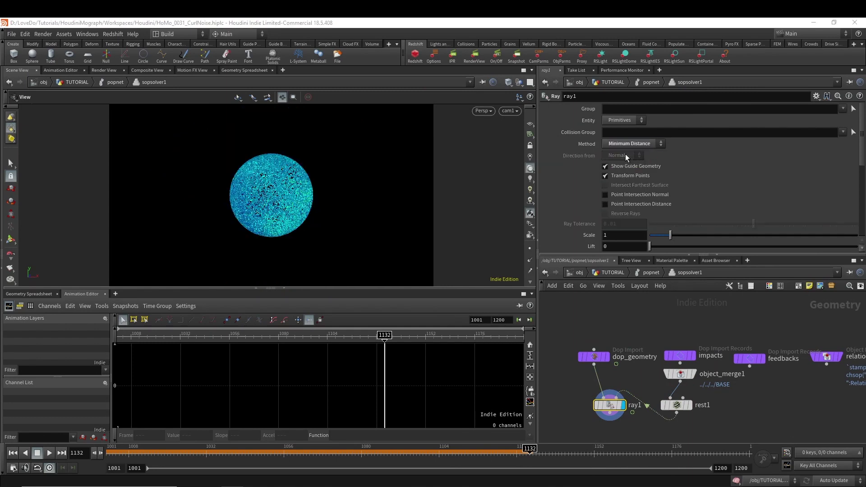
drag(601, 415, 585, 439)
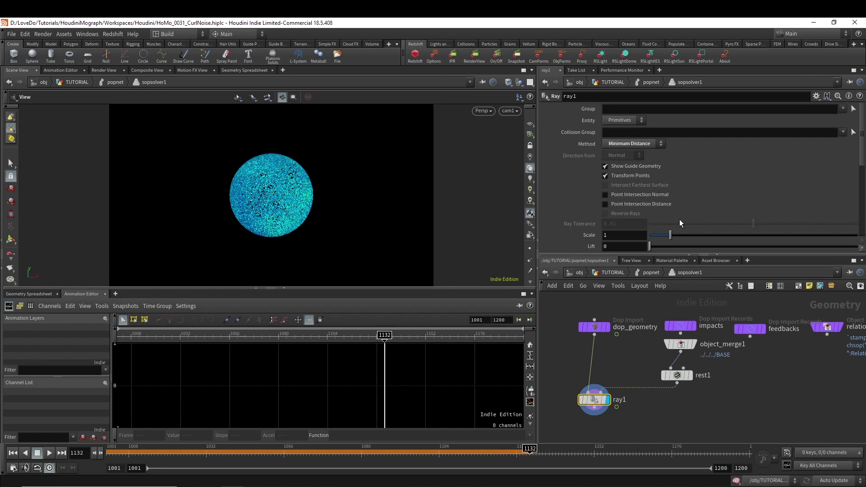
drag(670, 236, 652, 241)
click(623, 235)
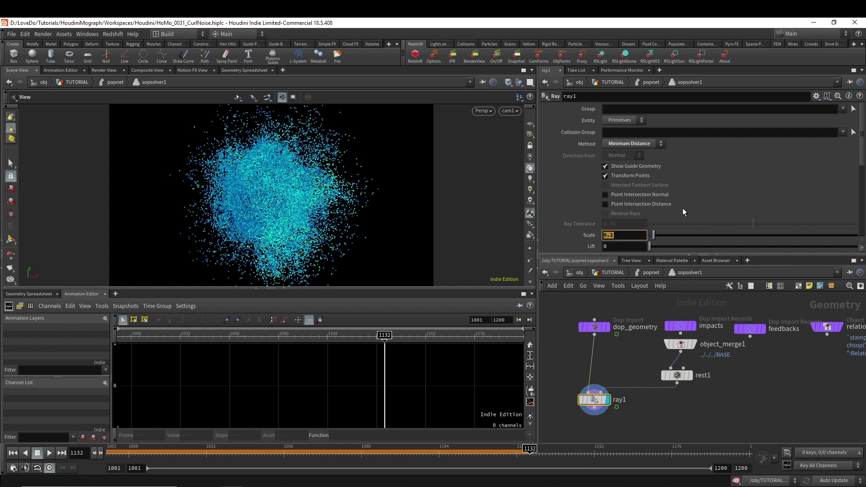
text(0)
key(Return)
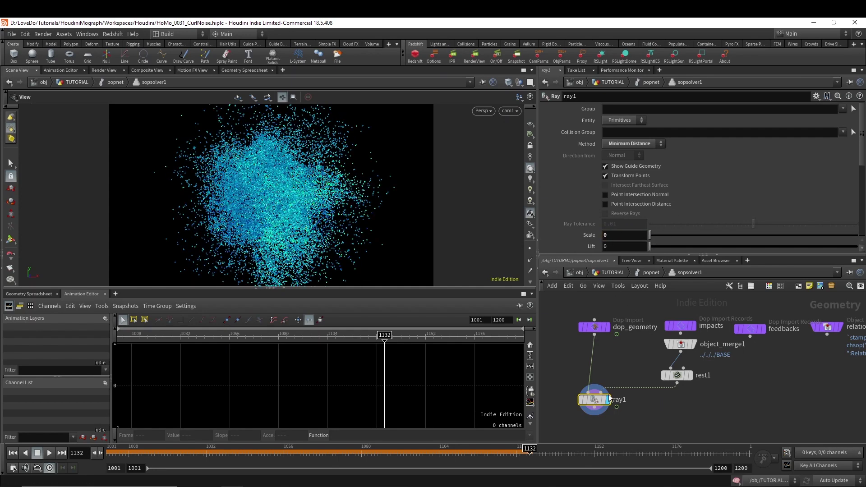
Enable Import Attributes from Hits with Point Attributes set to rest.
scroll(585, 216, down, 10)
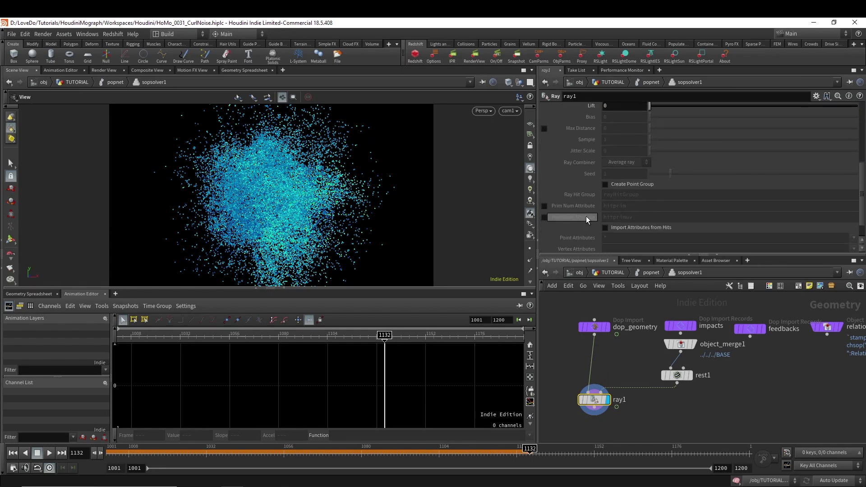
click(605, 204)
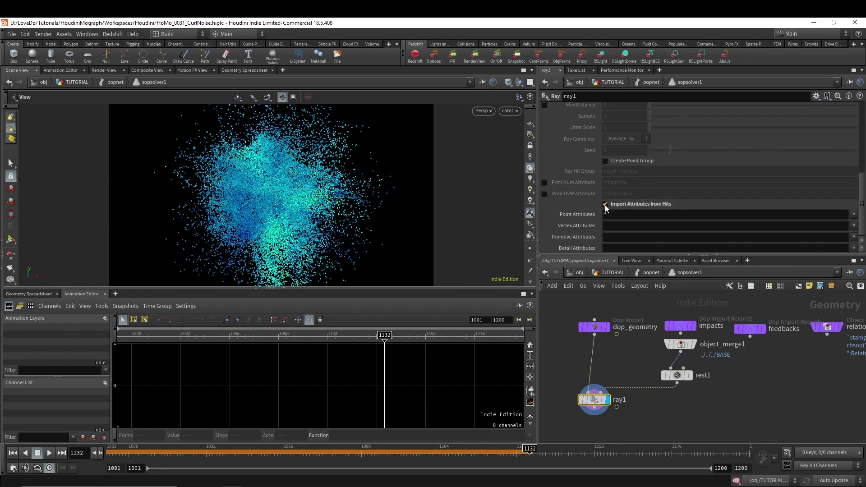
click(603, 215)
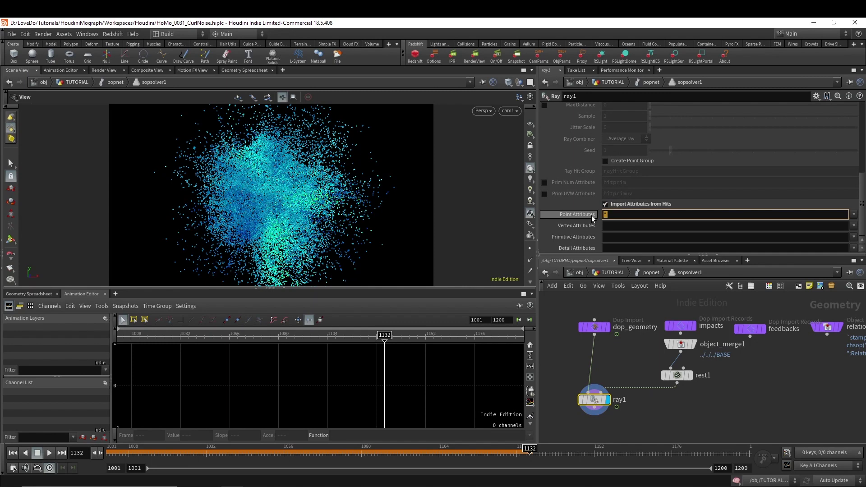
text(rest)
key(Return)
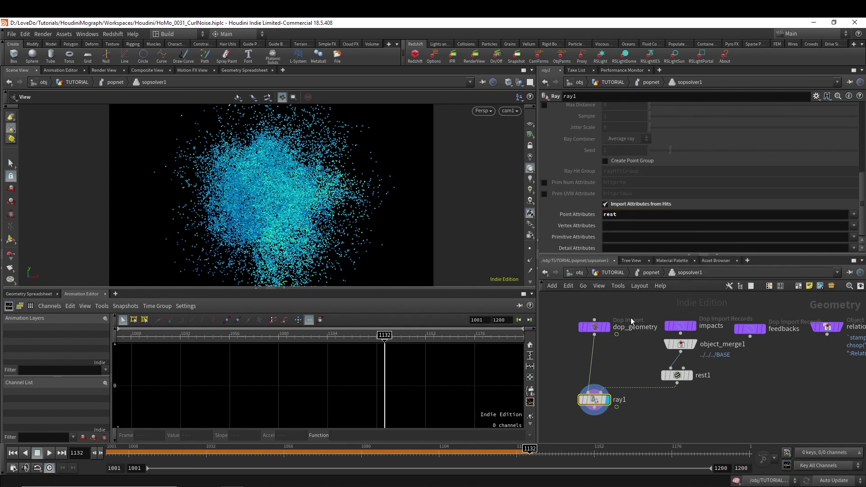
Add a POP VOP node below sopsolver1 in popnet and go inside it.
click(651, 273)
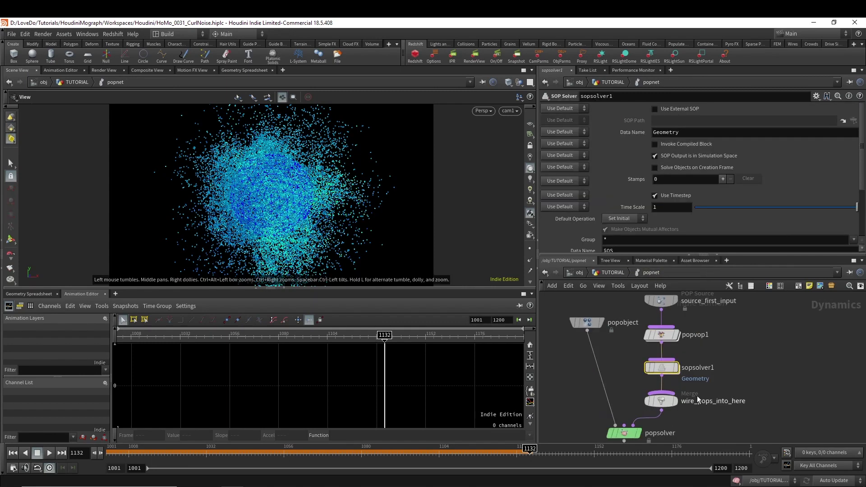
key(Tab)
text(popvop)
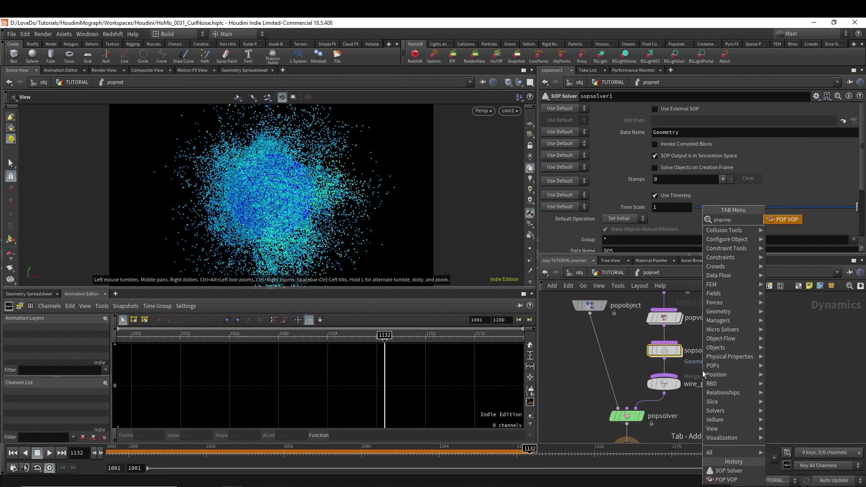
key(Return)
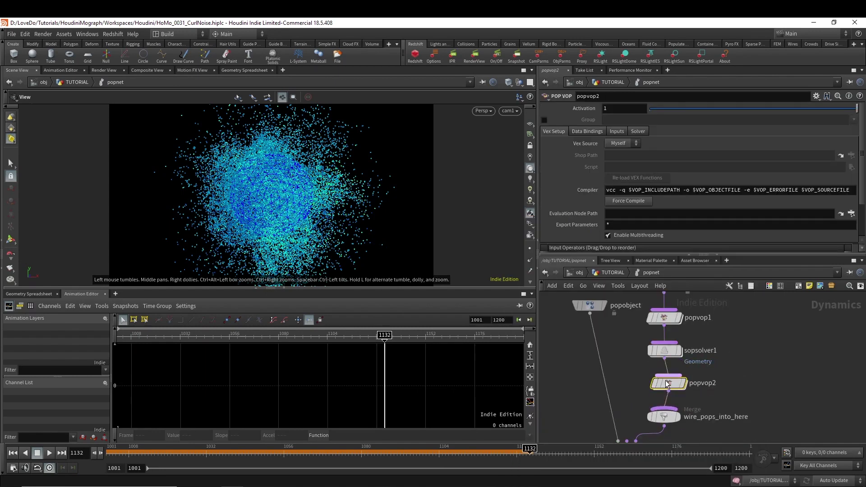
double_click(668, 384)
Add a Bind node that reads the rest attribute as a vector.
key(Tab)
text(bind)
key(Return)
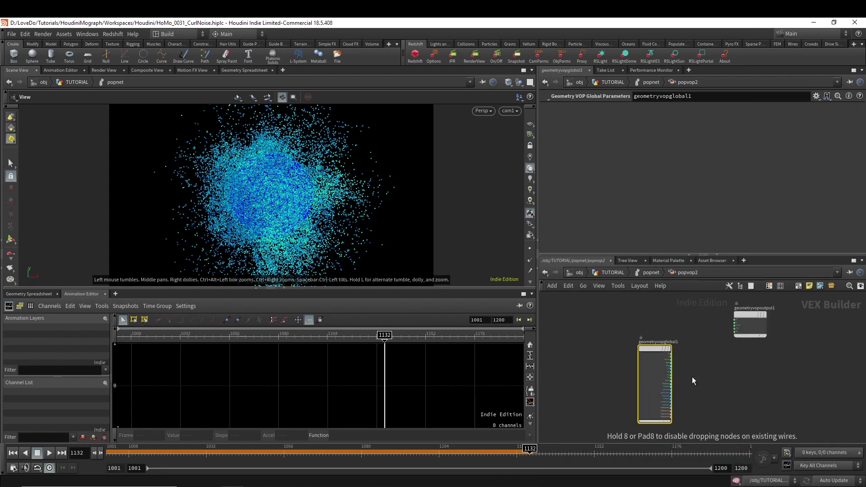
click(691, 377)
click(628, 107)
text(rest)
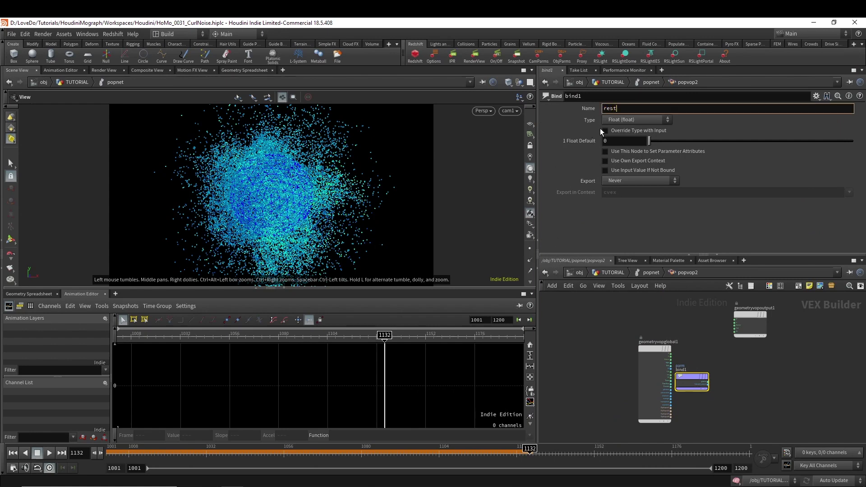
click(621, 118)
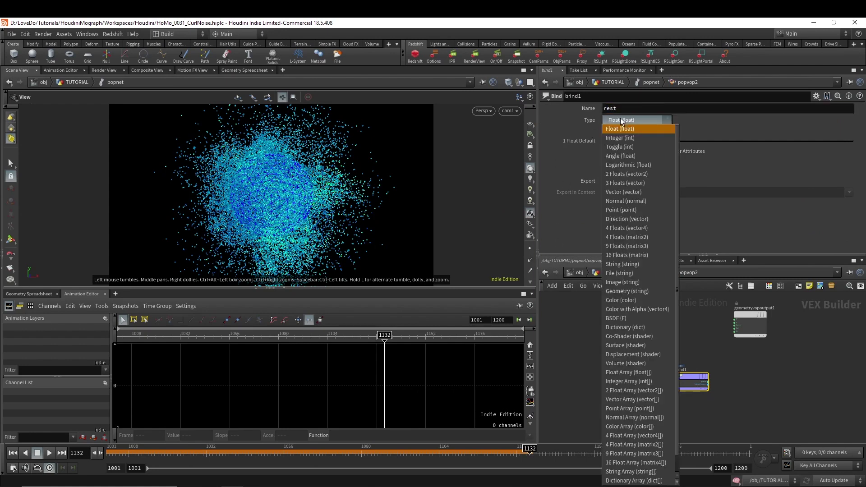
click(622, 181)
scroll(725, 413, up, 3)
Subtract the particle position P from the bound rest vector with a Subtract node.
click(702, 338)
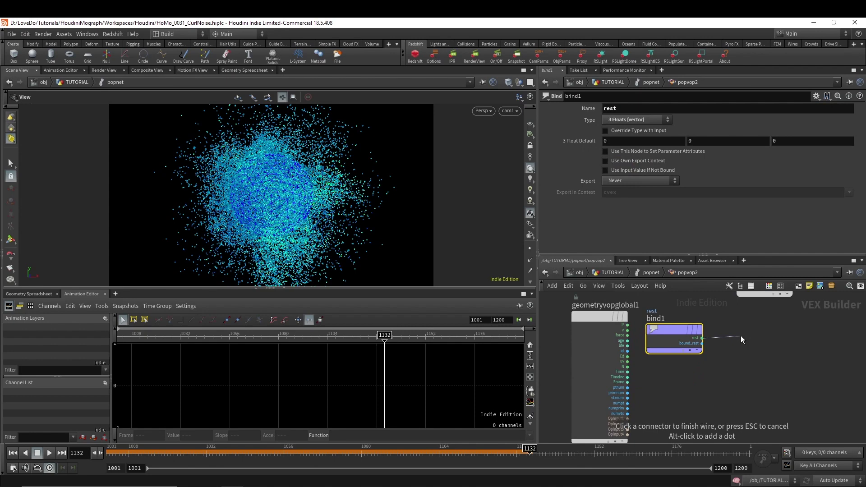
key(Tab)
text(subtract)
key(Return)
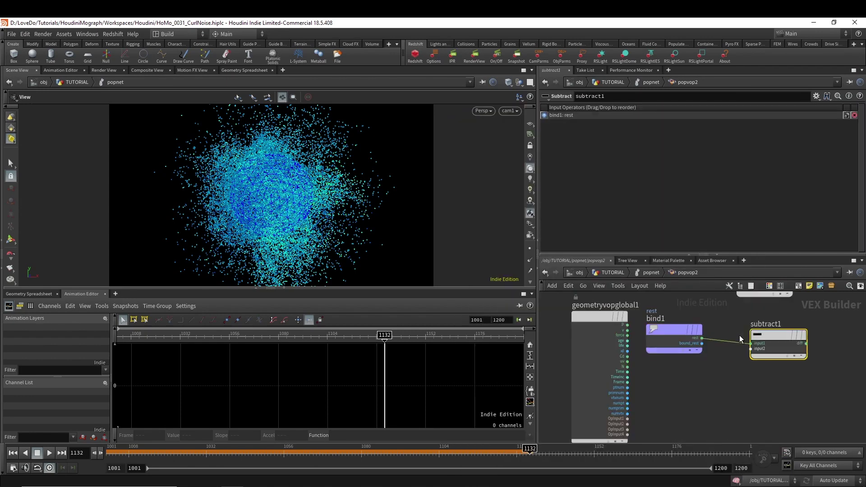
click(625, 326)
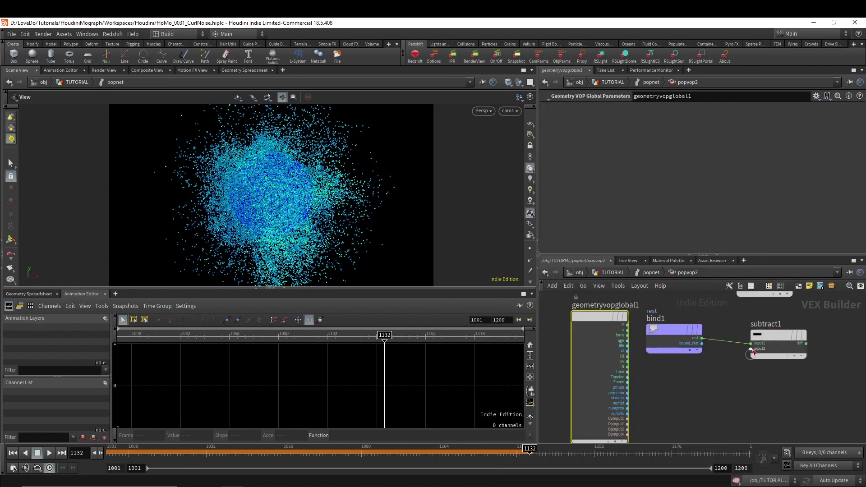
click(751, 348)
click(624, 324)
scroll(742, 389, down, 1)
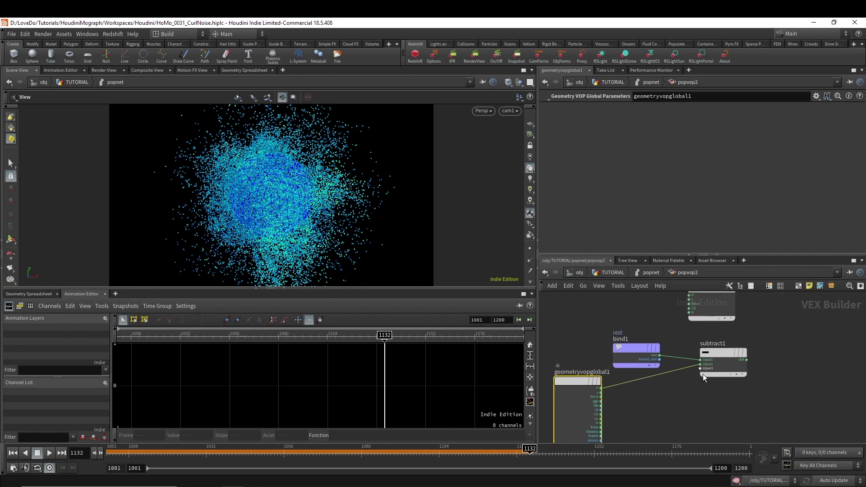
middle_drag(797, 383, 689, 375)
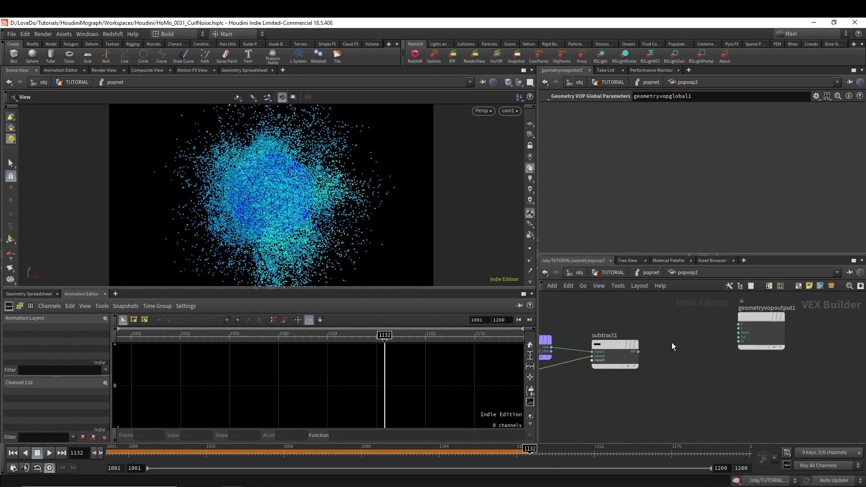
Multiply the difference by a promoted input2 parameter and wire the product into force.
click(636, 354)
scroll(694, 350, down, 1)
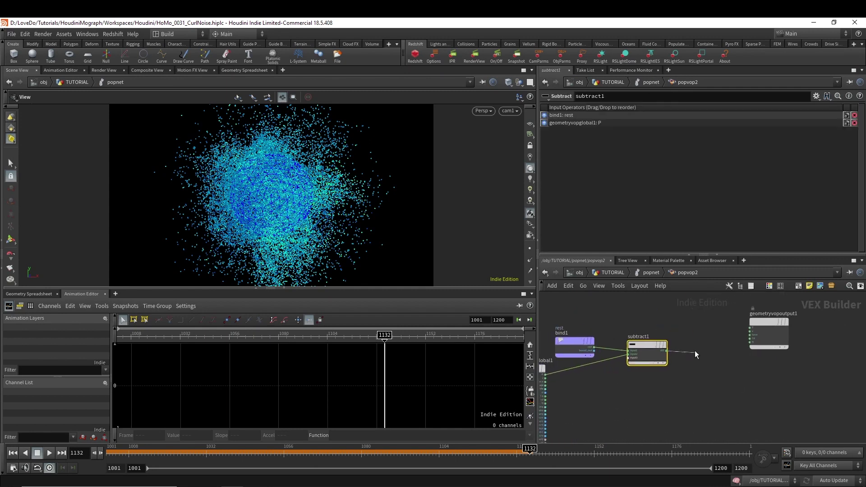
key(Tab)
key(Return)
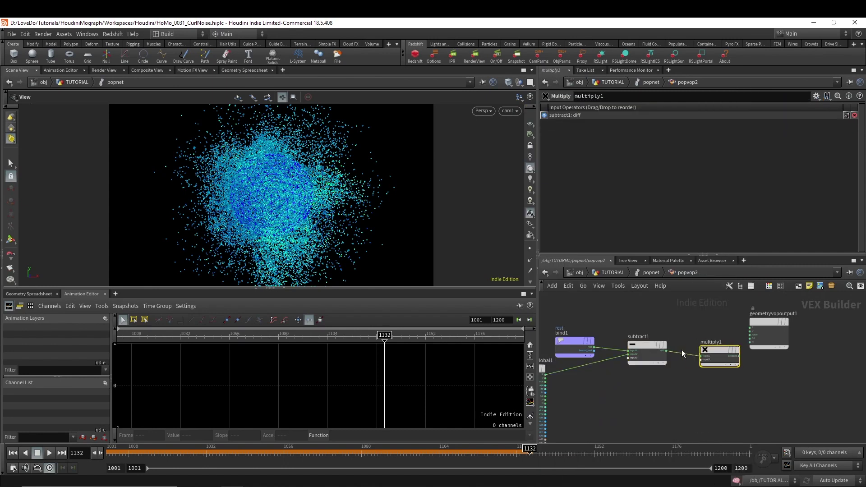
scroll(697, 351, up, 2)
right_click(707, 352)
click(721, 330)
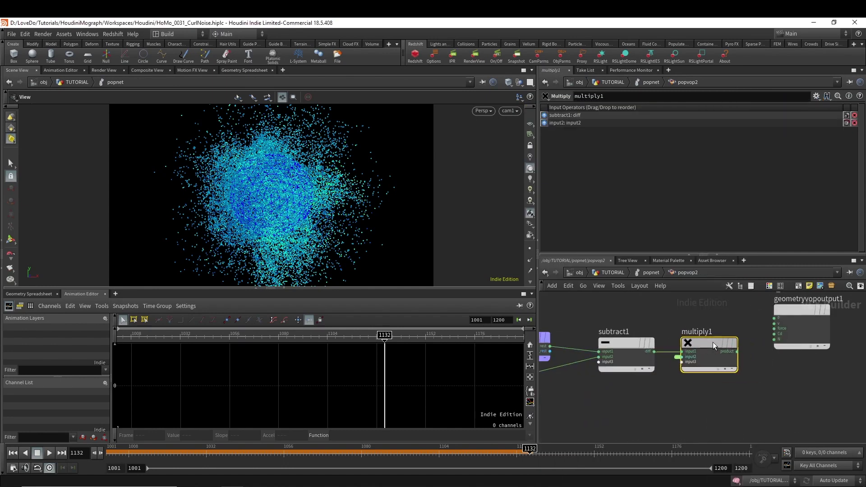
click(779, 329)
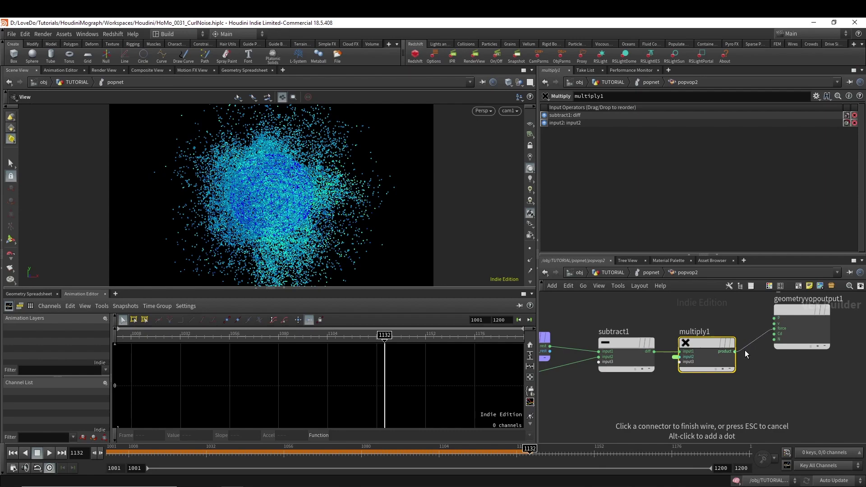
click(735, 351)
drag(717, 367, 721, 367)
click(651, 272)
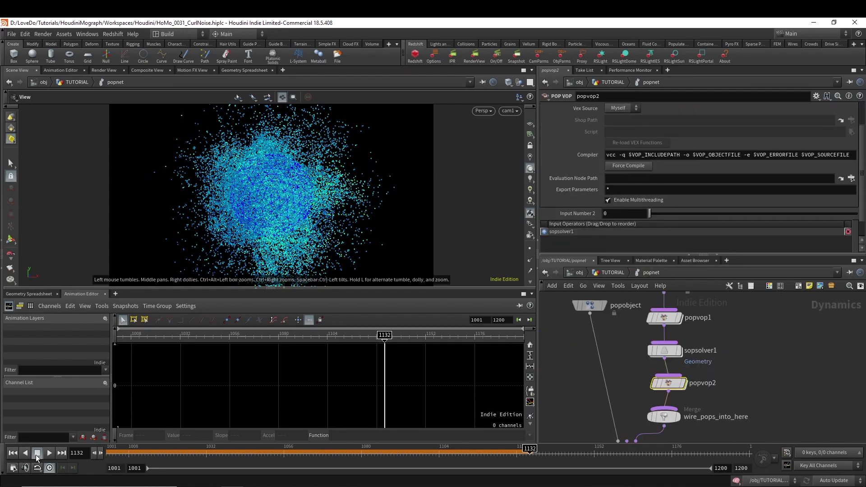
Play the simulation and set the POP VOP's Input Number 2 force multiplier to 15.
click(54, 453)
drag(649, 214, 792, 214)
middle_drag(628, 199, 721, 201)
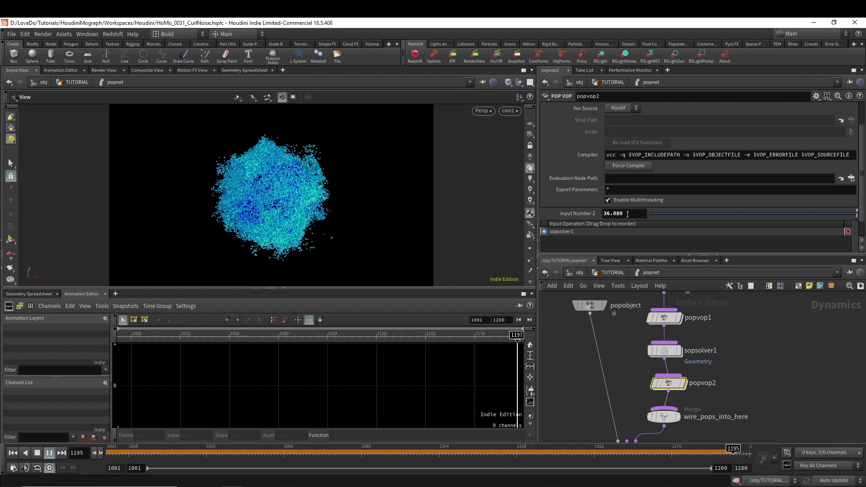
text(15)
key(Return)
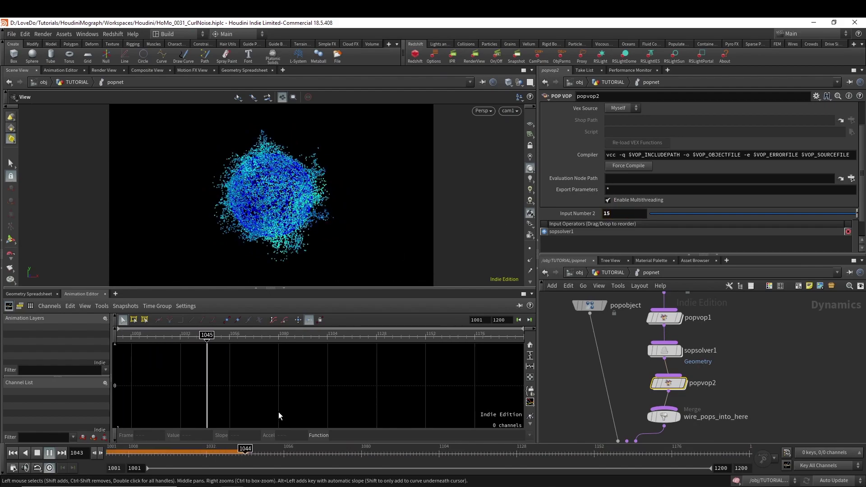
Return to the TUTORIAL level, stop playback and jump to frame 1138.
click(618, 274)
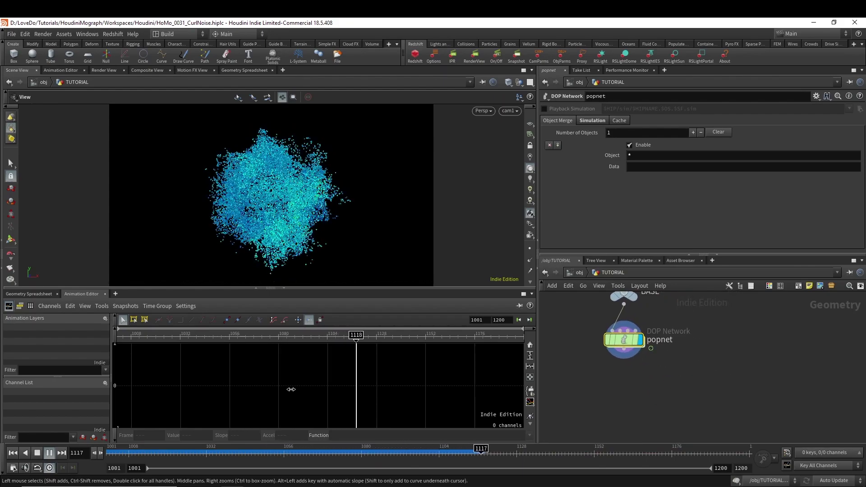
click(48, 451)
drag(376, 452, 549, 453)
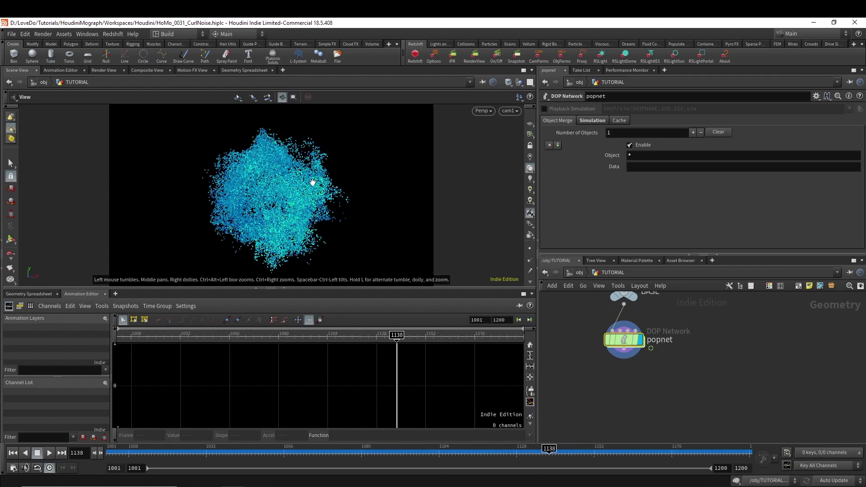
Add a Trail node under popnet with Trail Length 10.
click(626, 359)
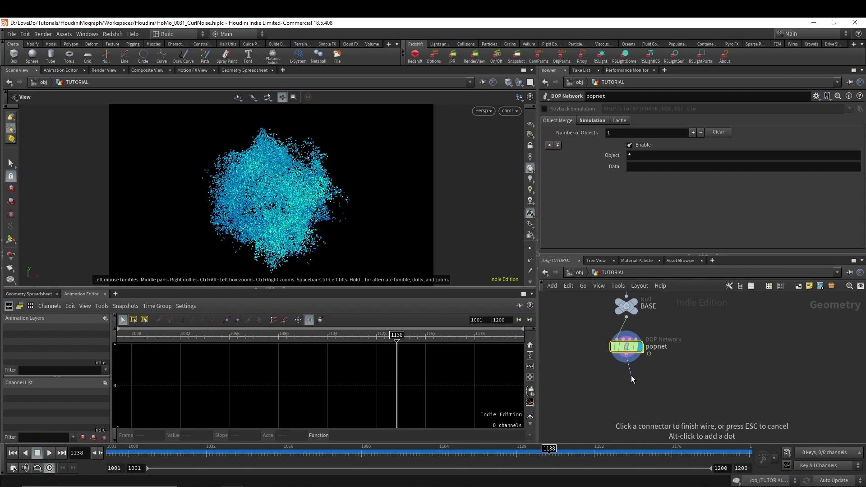
click(631, 375)
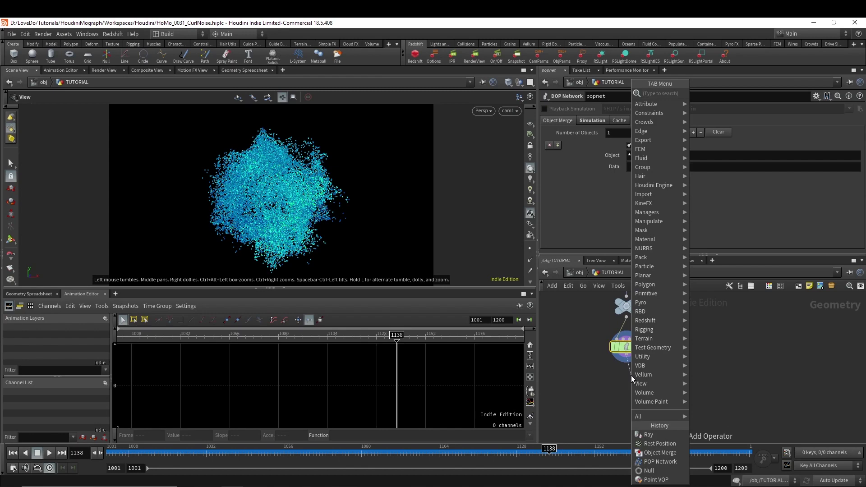
text(trail)
key(Return)
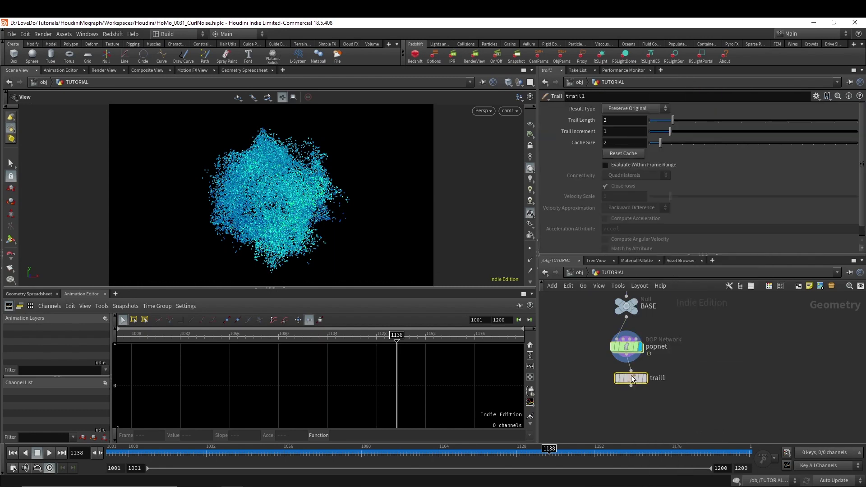
scroll(631, 375, up, 2)
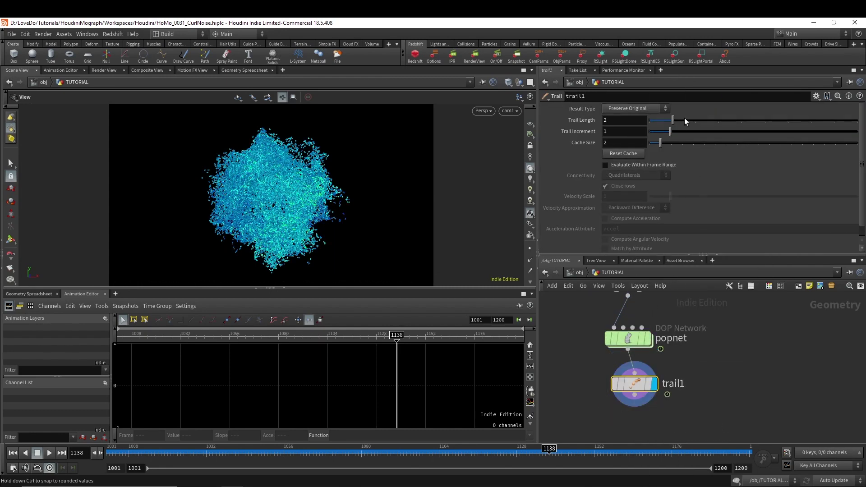
drag(684, 117, 855, 121)
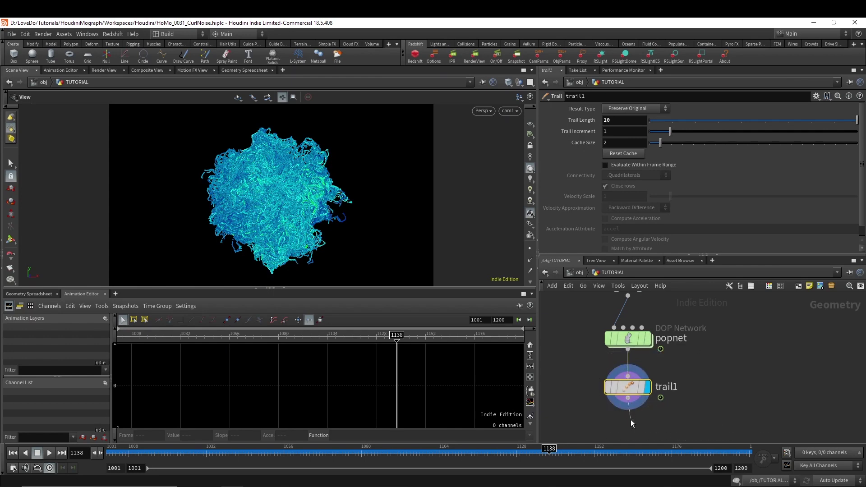
Add an Add node below trail1 building polygons By Group, By Attribute 'id'.
key(Tab)
text(add)
key(Return)
click(634, 405)
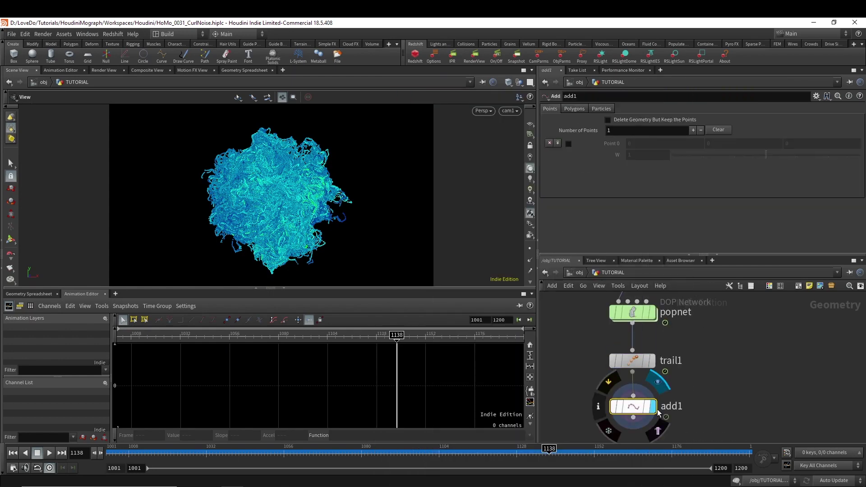
click(574, 109)
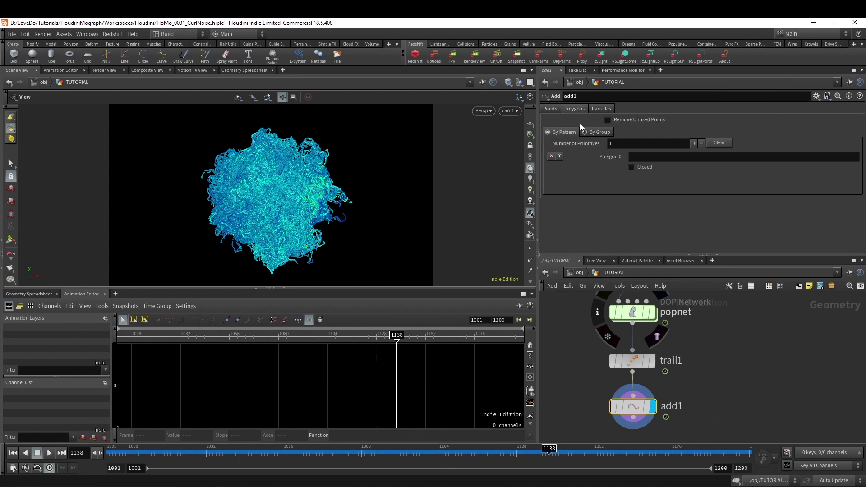
click(596, 131)
click(629, 155)
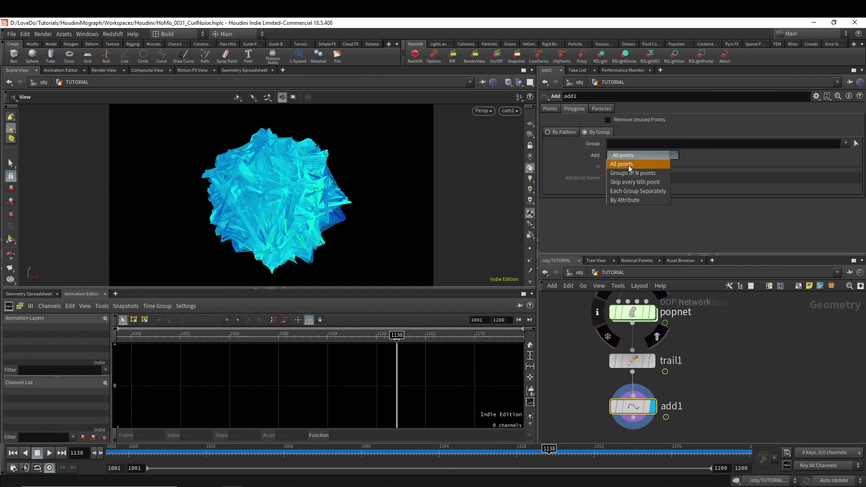
click(621, 199)
click(621, 178)
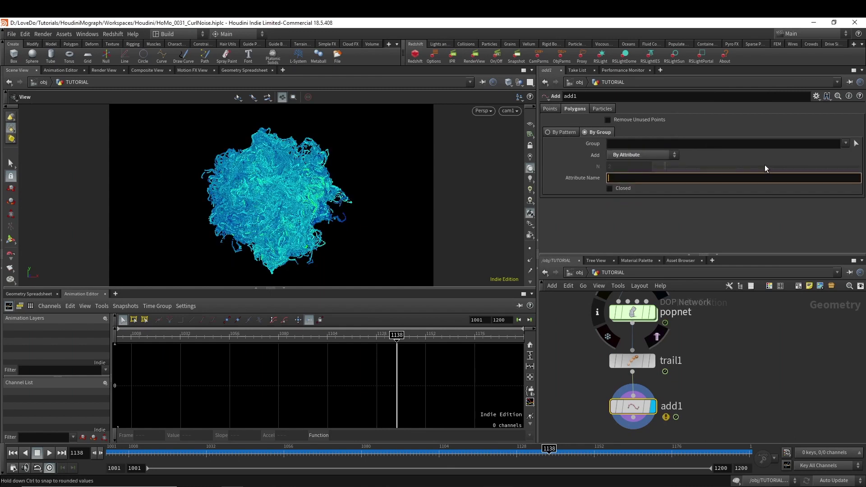
text(id)
key(Return)
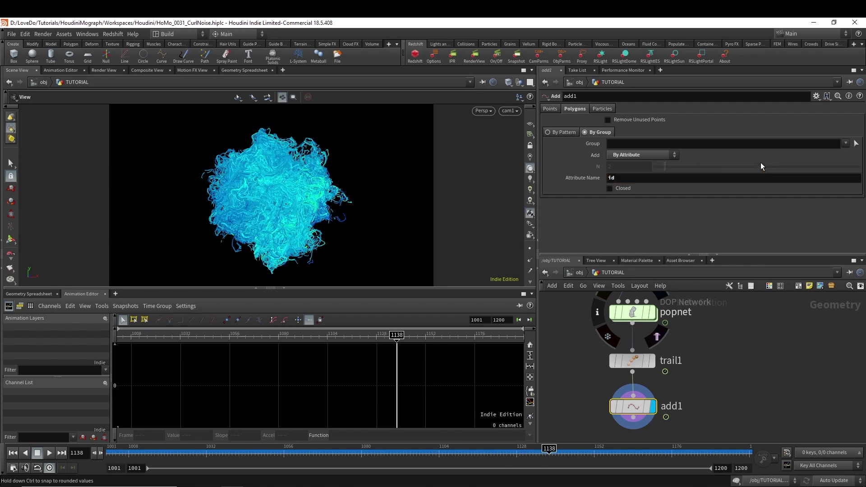
Scrub and play the animation to check the lines, then move trail1 and add1 higher.
drag(549, 451, 518, 476)
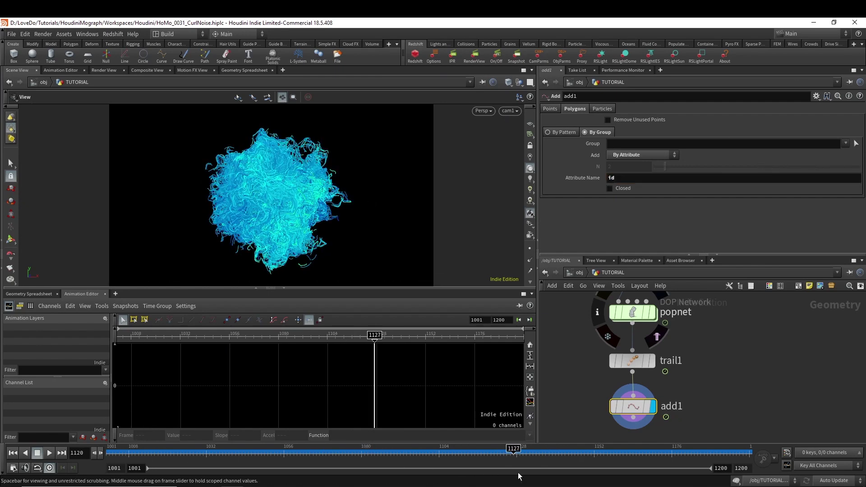
click(49, 453)
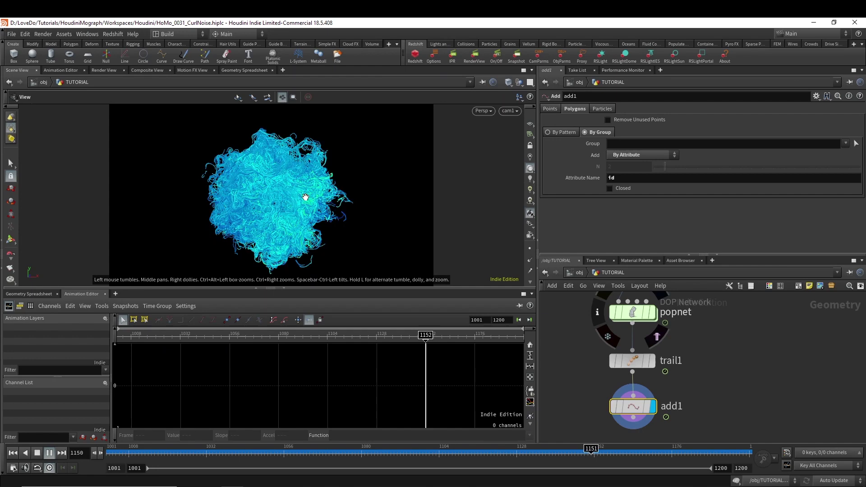
middle_drag(681, 428, 685, 382)
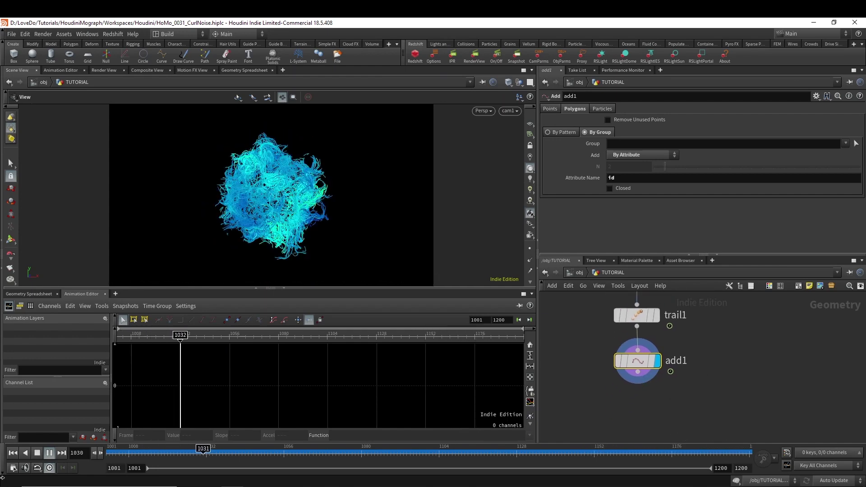
Stop playback and add a UV Texture below add1 with Point class and Rows & Columns type.
click(49, 453)
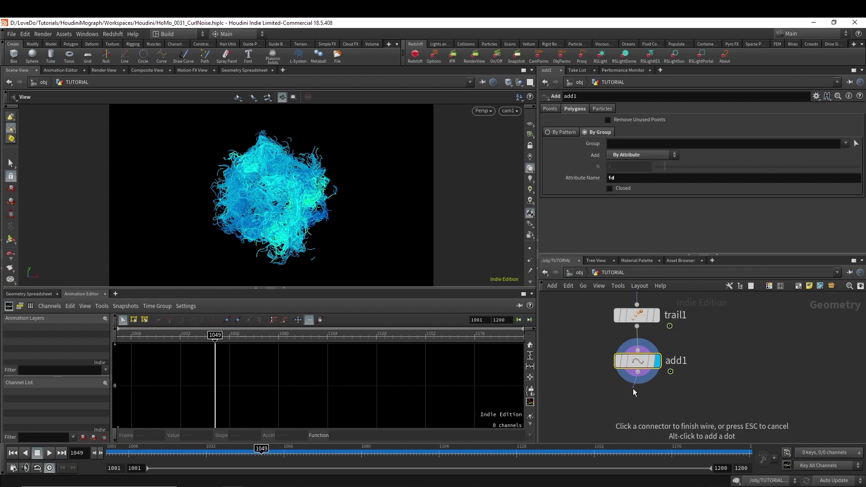
key(Tab)
text(uv)
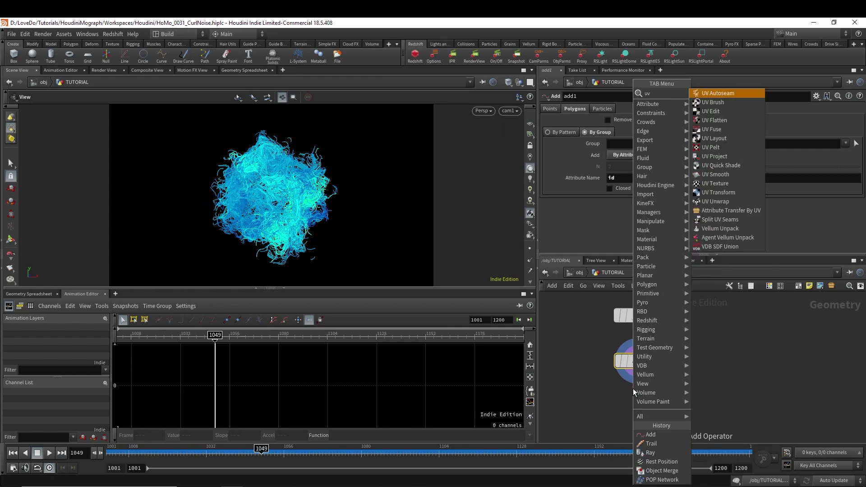
text(te)
key(Return)
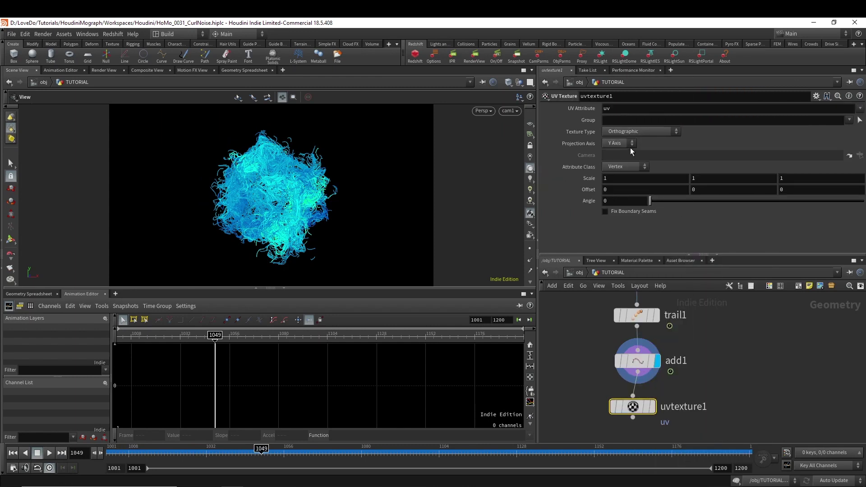
click(619, 175)
click(631, 132)
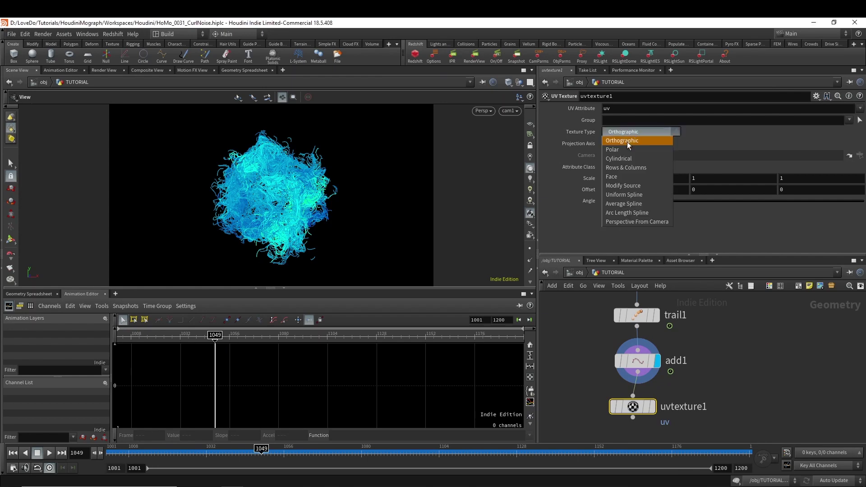
click(624, 171)
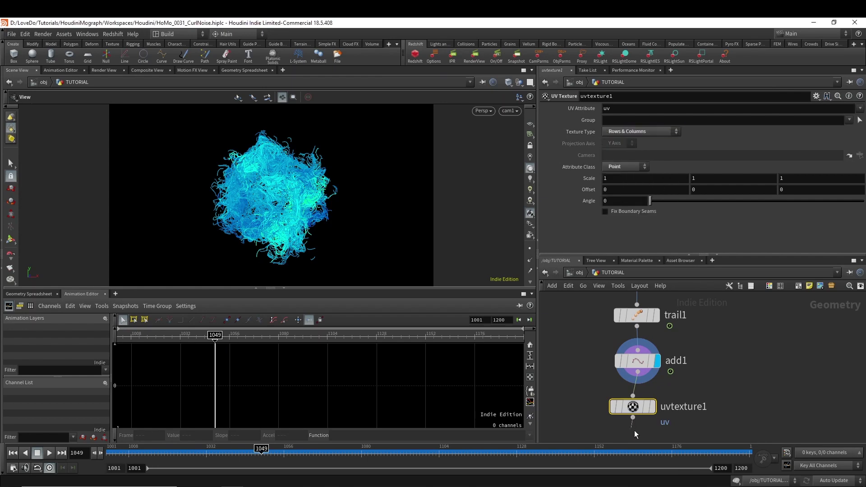
Add a Point VOP (pointvop2) wired below uvtexture1.
scroll(634, 430, up, 3)
click(631, 403)
key(Tab)
text(point vop)
key(Return)
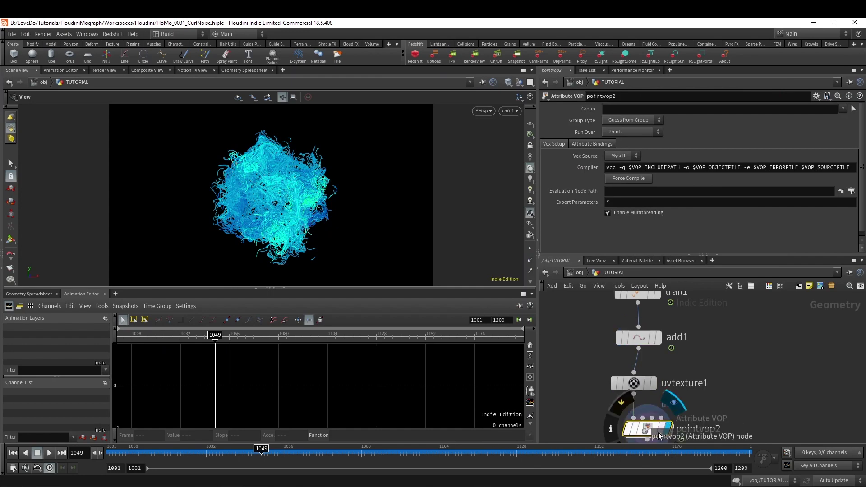
Inside pointvop2, feed the uv attribute into a Vector to Float node.
double_click(655, 429)
scroll(656, 360, up, 2)
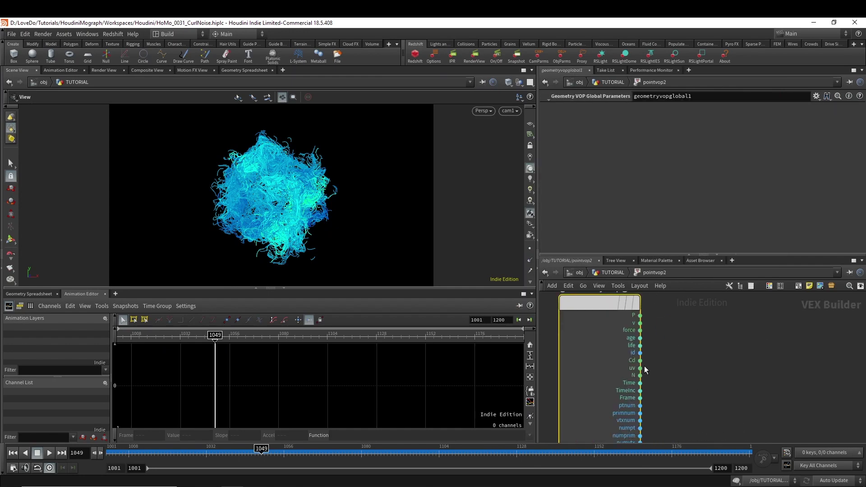
click(640, 367)
key(Tab)
text(vecf)
key(Return)
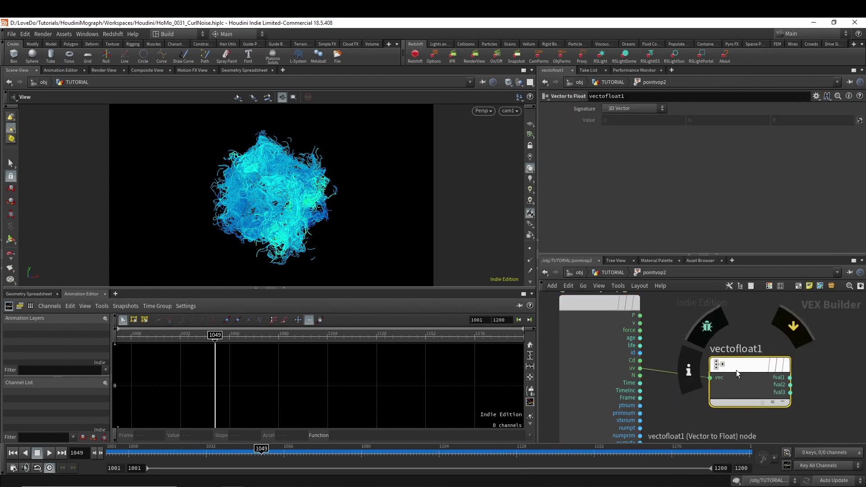
click(736, 369)
middle_drag(740, 375, 582, 416)
Wire the first float component into a Spline float Ramp Parameter.
click(635, 381)
key(Tab)
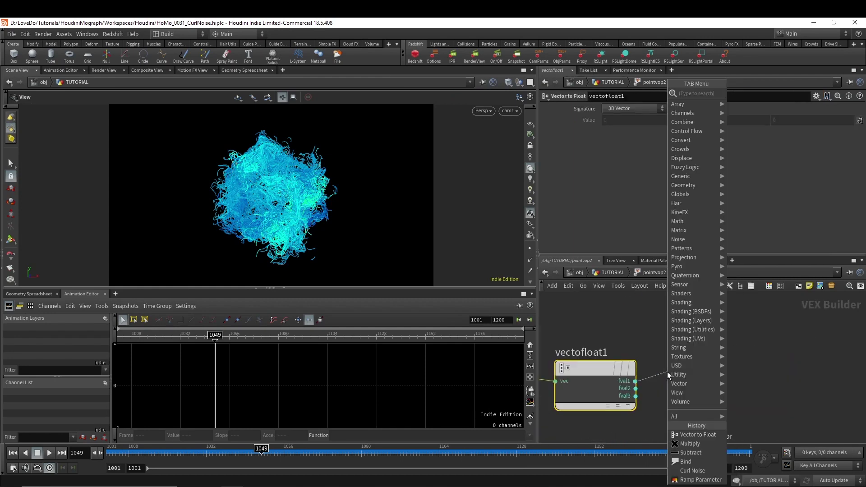
text(rampp)
key(Return)
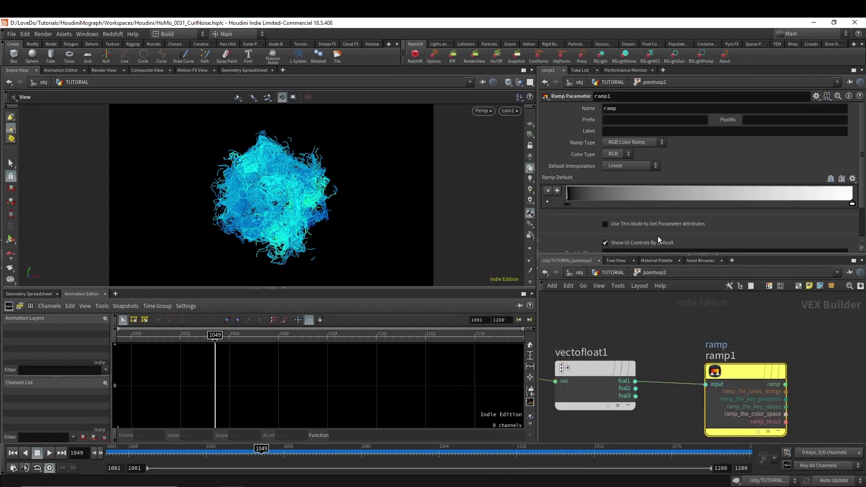
click(631, 142)
click(621, 161)
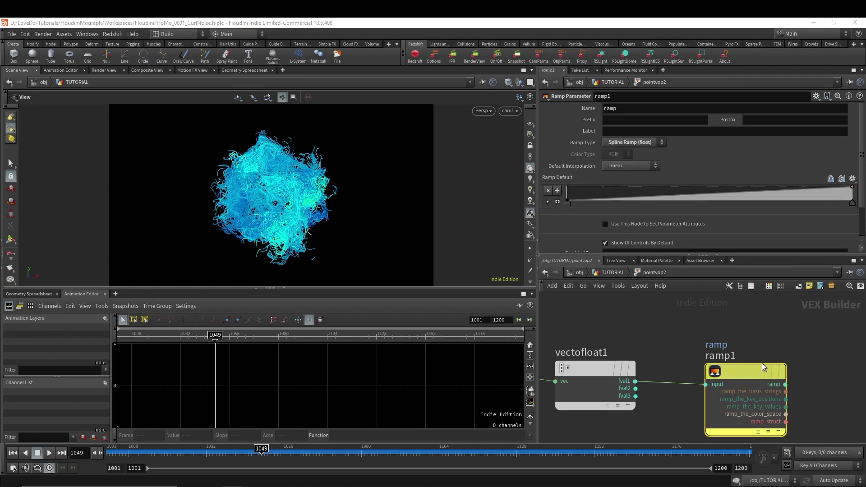
scroll(744, 363, down, 3)
Add a Multiply node after the ramp with its input2 promoted to a parameter.
click(736, 360)
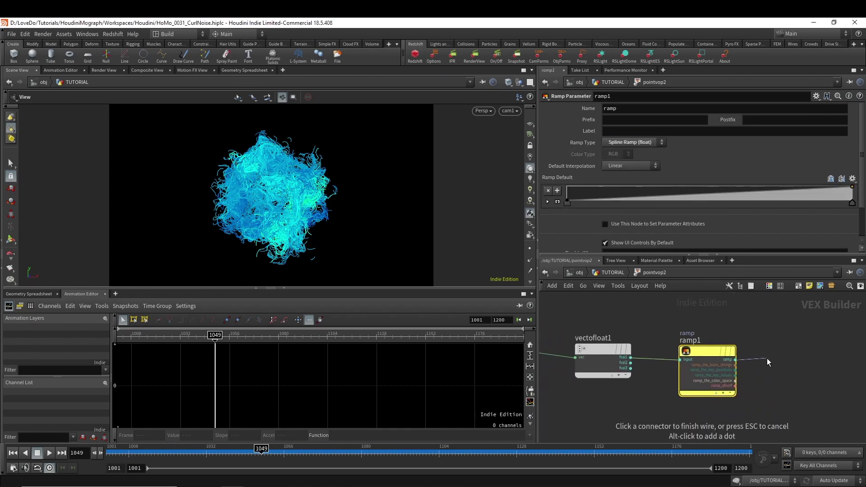
key(Tab)
text(multiply)
key(Return)
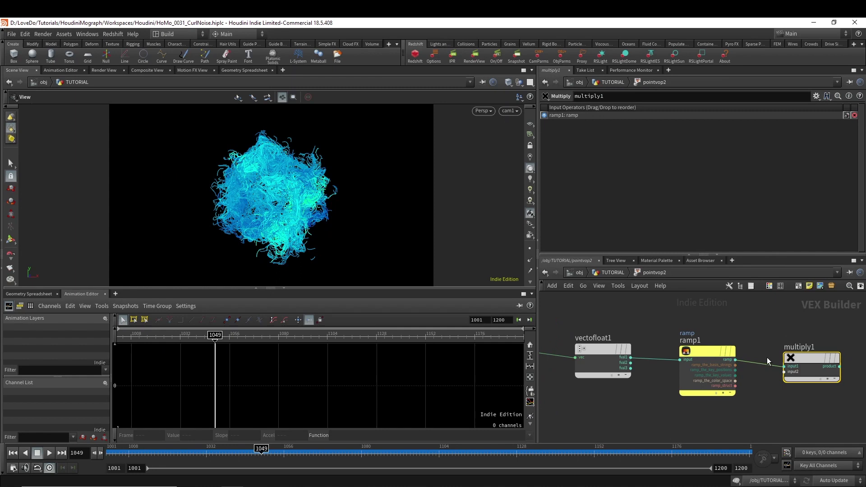
right_click(784, 371)
click(799, 332)
middle_drag(799, 332, 712, 347)
scroll(712, 356, up, 2)
Export the product through a Bind Export node named pscale.
click(713, 370)
key(Tab)
text(binde)
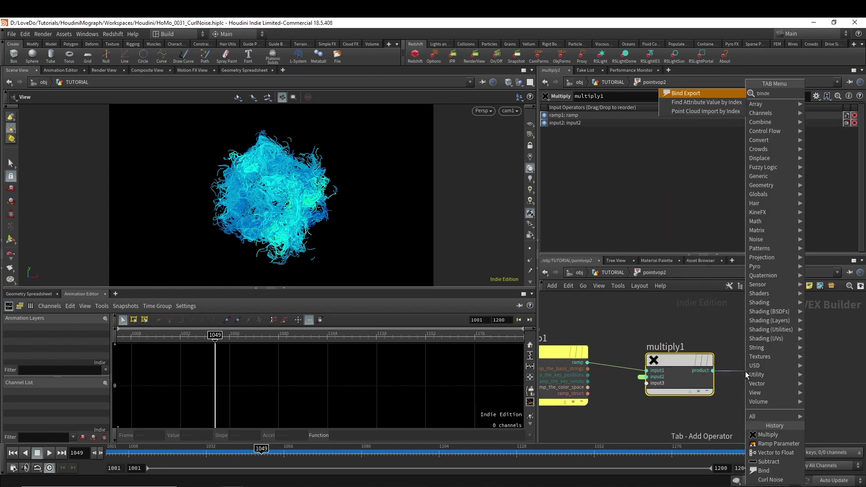
key(Return)
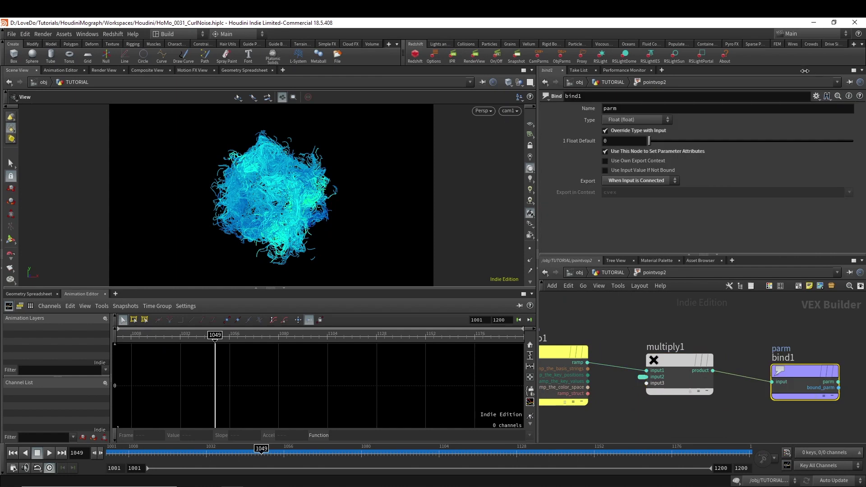
double_click(674, 108)
text(psca)
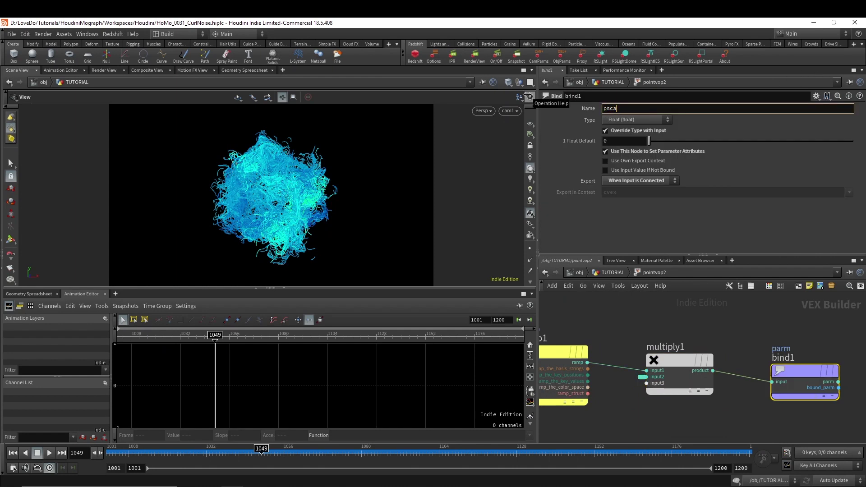
text(le)
key(Return)
Set pointvop2's Input Number 2 to 0.1 and raise the ramp's end point to 1.
key(u)
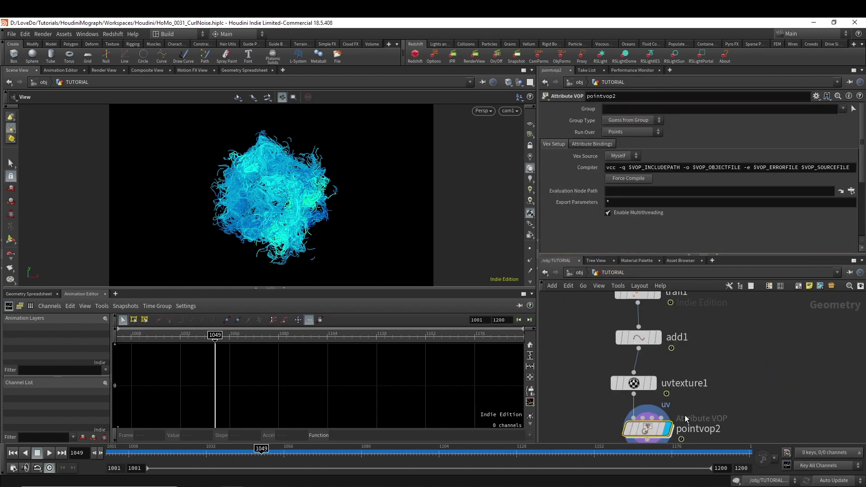
scroll(671, 224, down, 4)
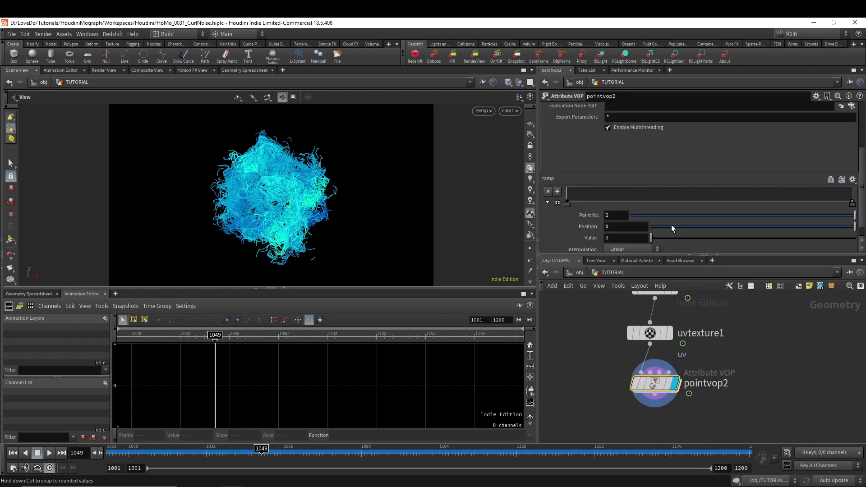
scroll(671, 228, down, 1)
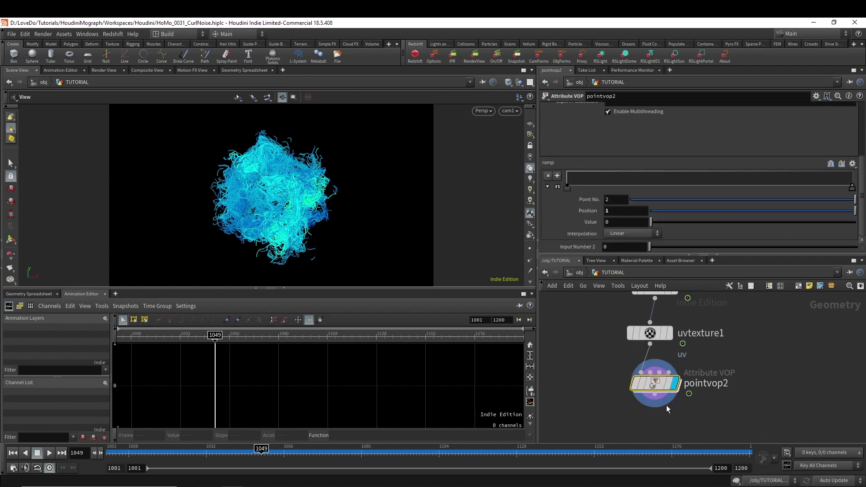
middle_drag(673, 417, 675, 406)
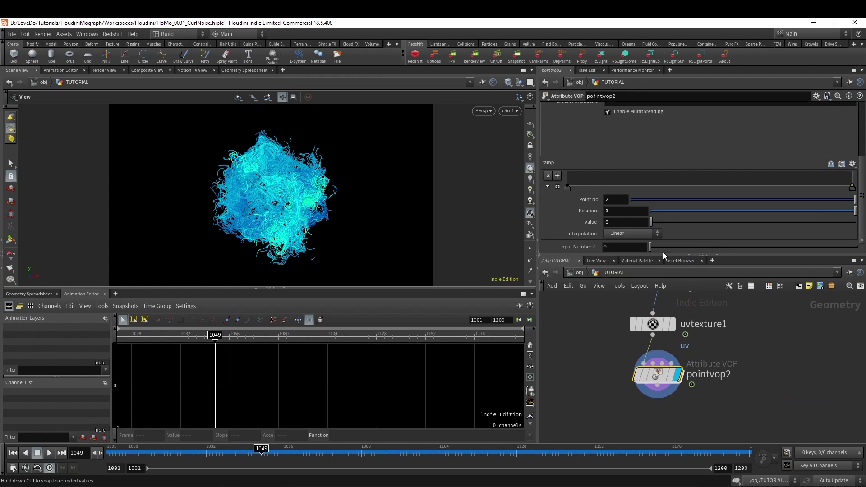
drag(663, 251, 670, 250)
drag(852, 189, 852, 171)
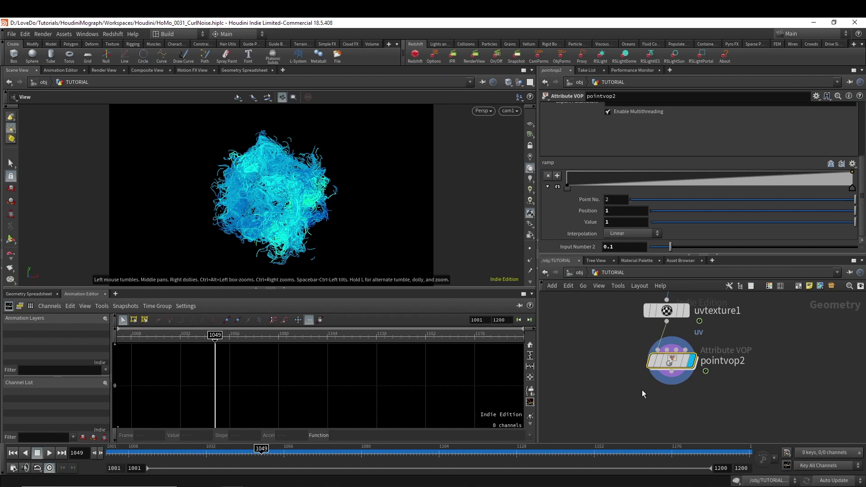
click(673, 381)
key(Tab)
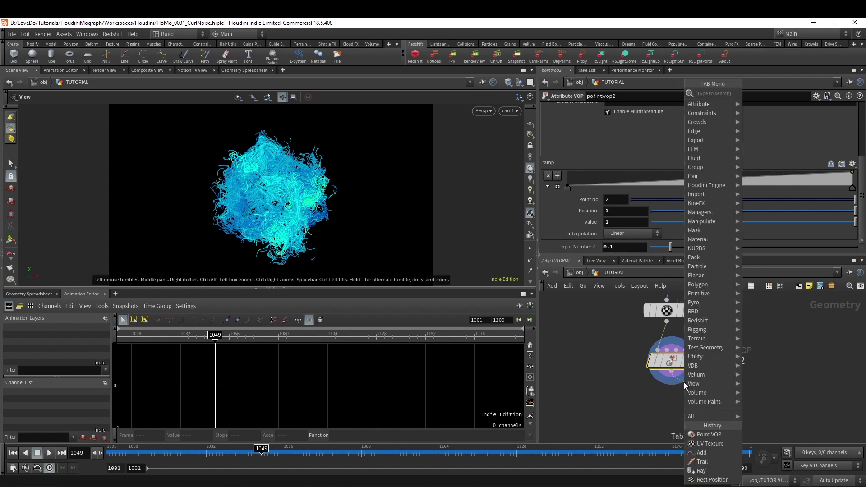
text(polyw)
key(Return)
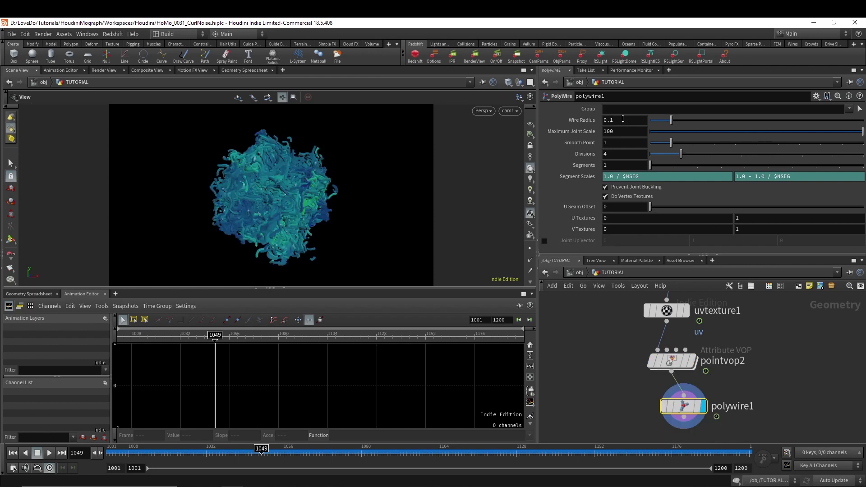
text(@p)
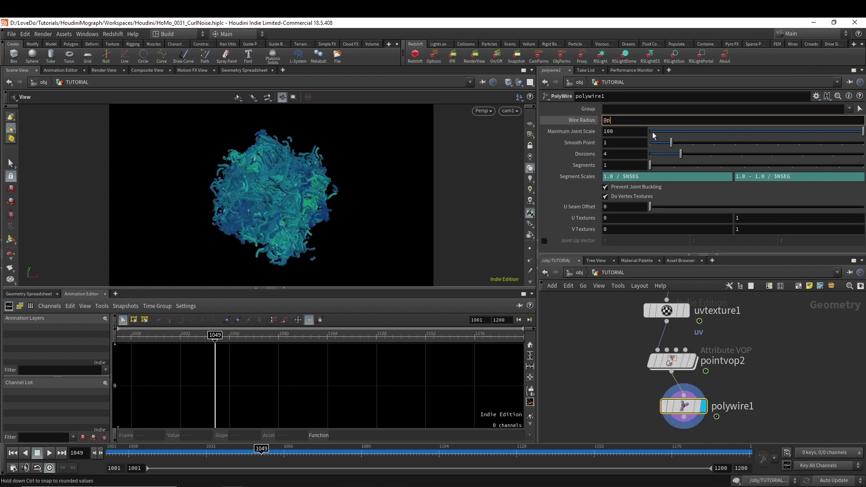
text(scale)
key(Return)
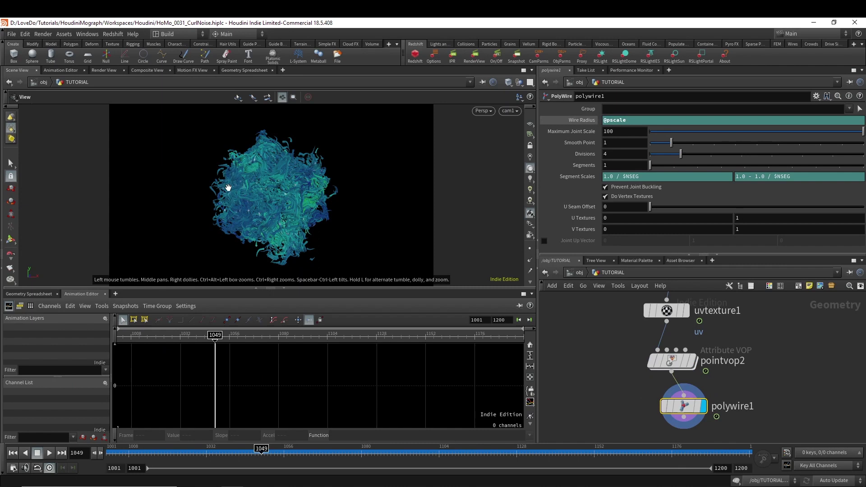
click(672, 361)
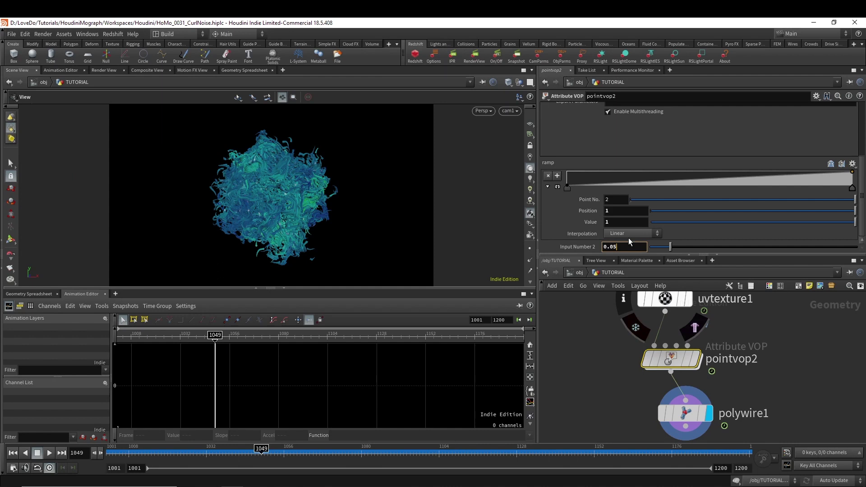
Set the multiplier to 0.05 and shape the ramp to rise to 1, hold, then drop to 0.
key(Return)
drag(651, 180, 631, 169)
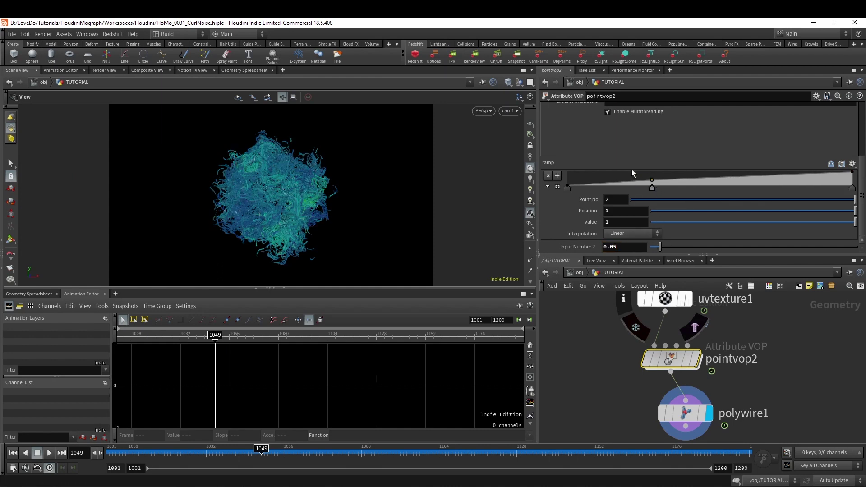
click(805, 173)
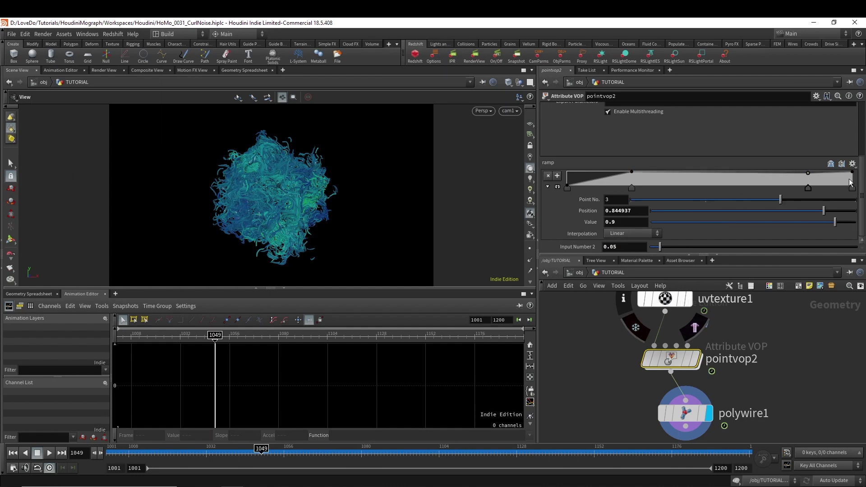
click(852, 173)
click(609, 222)
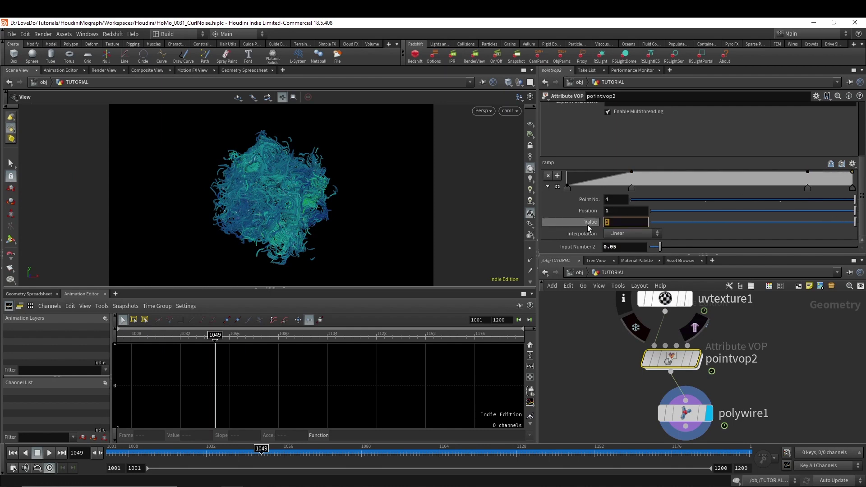
text(0)
key(Return)
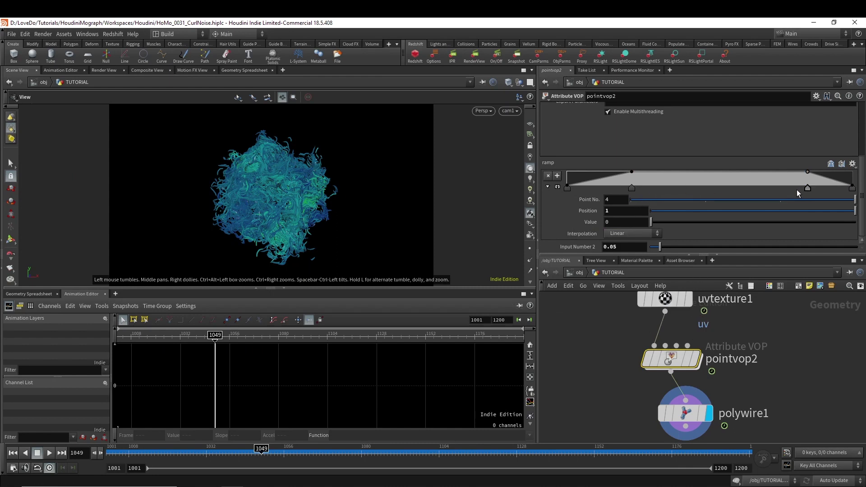
click(724, 191)
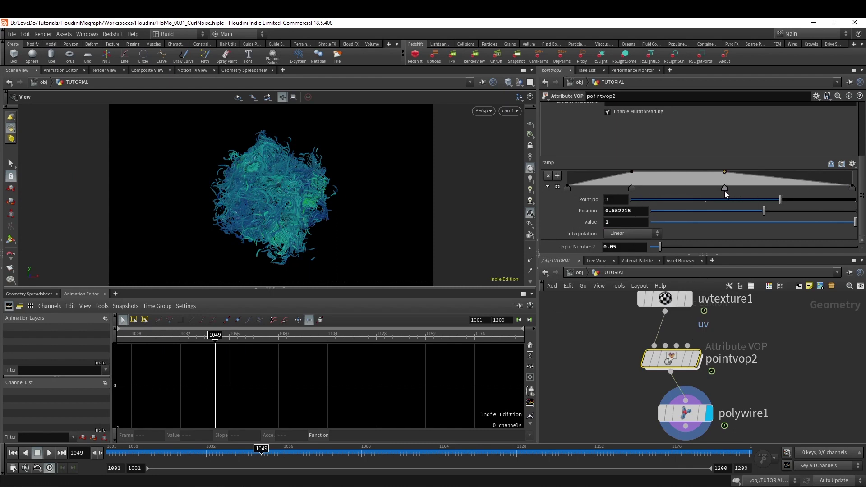
click(688, 191)
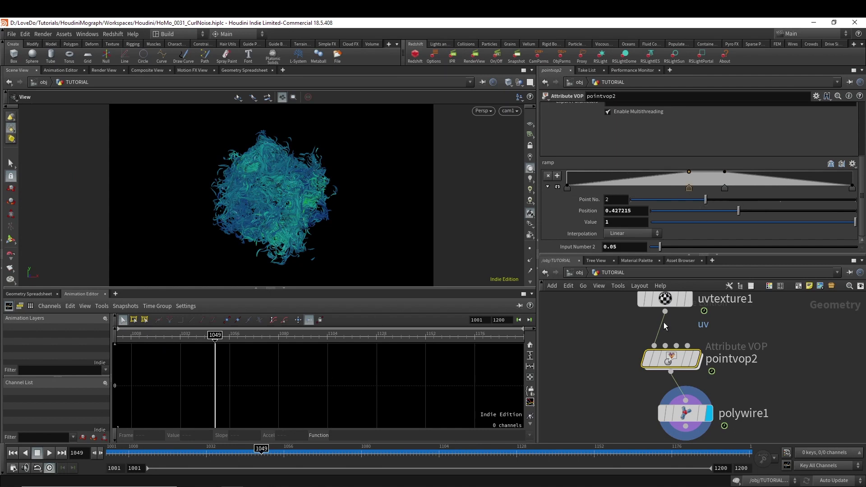
Jump the timeline to frame 1015 to inspect the tapered wire trails.
click(150, 453)
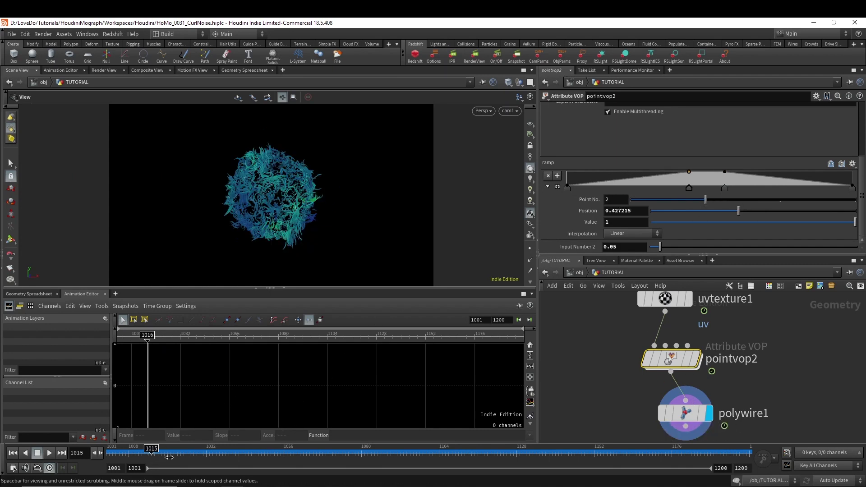